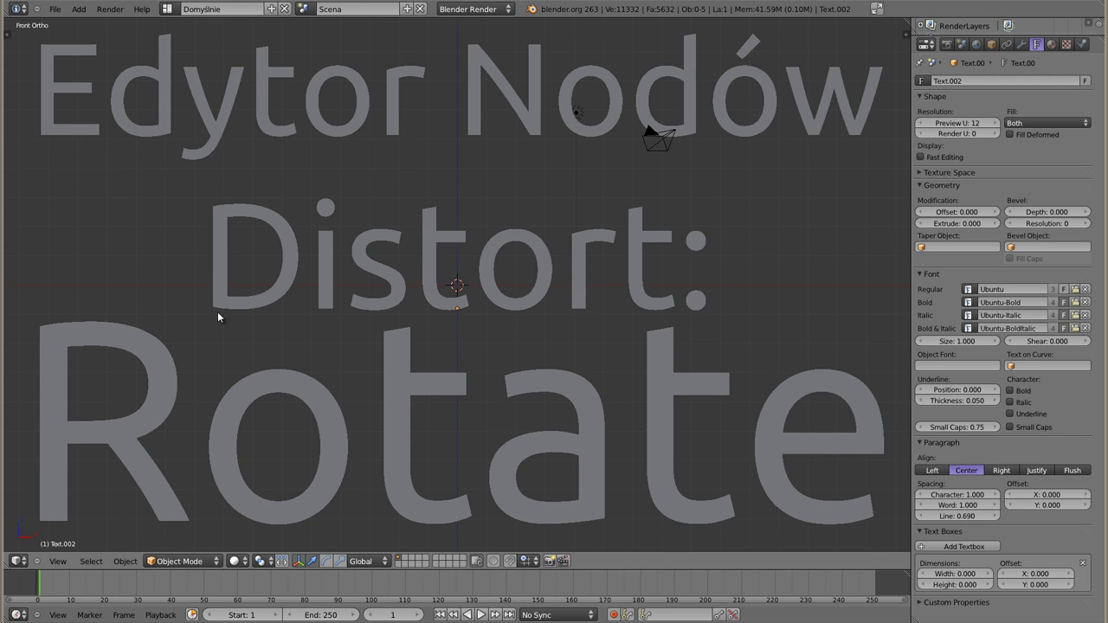
# Step: Select the 'Rotate' title text object in the scene
pyautogui.rightClick(398, 353)
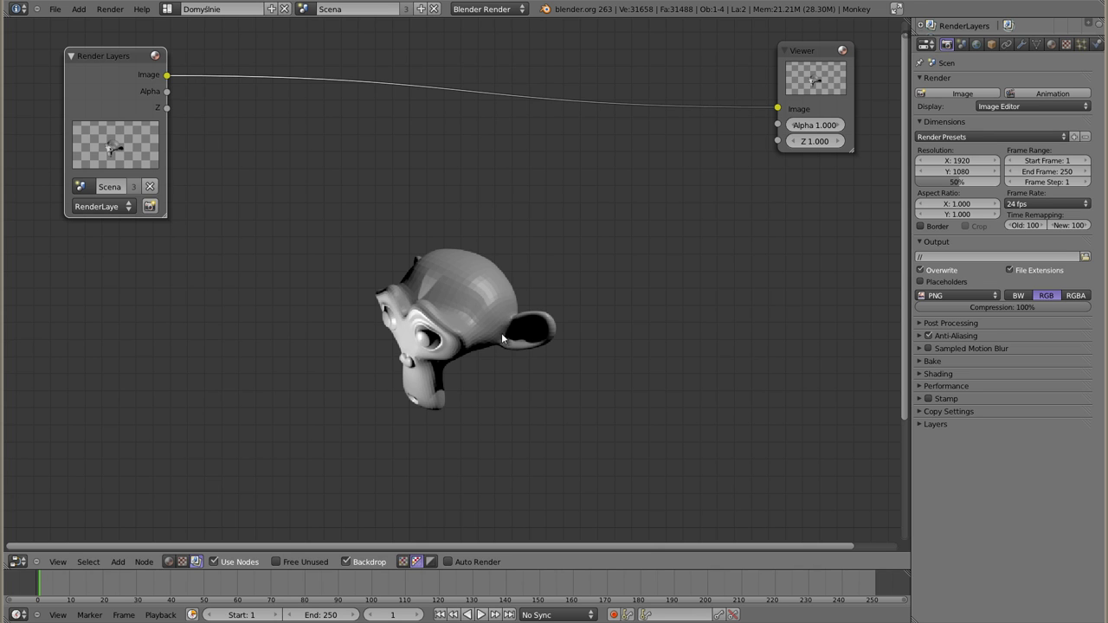
# Step: Add a Distort > Rotate node and drop it onto the Render Layers–Viewer link
pyautogui.hotkey('shift', 'a')
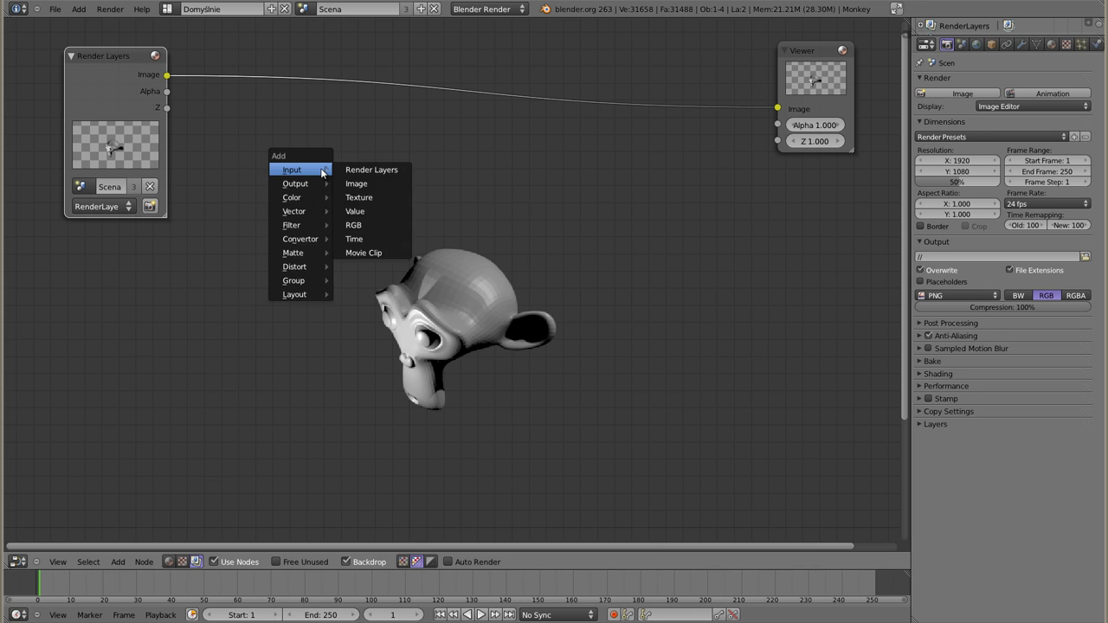
pyautogui.moveTo(294, 267)
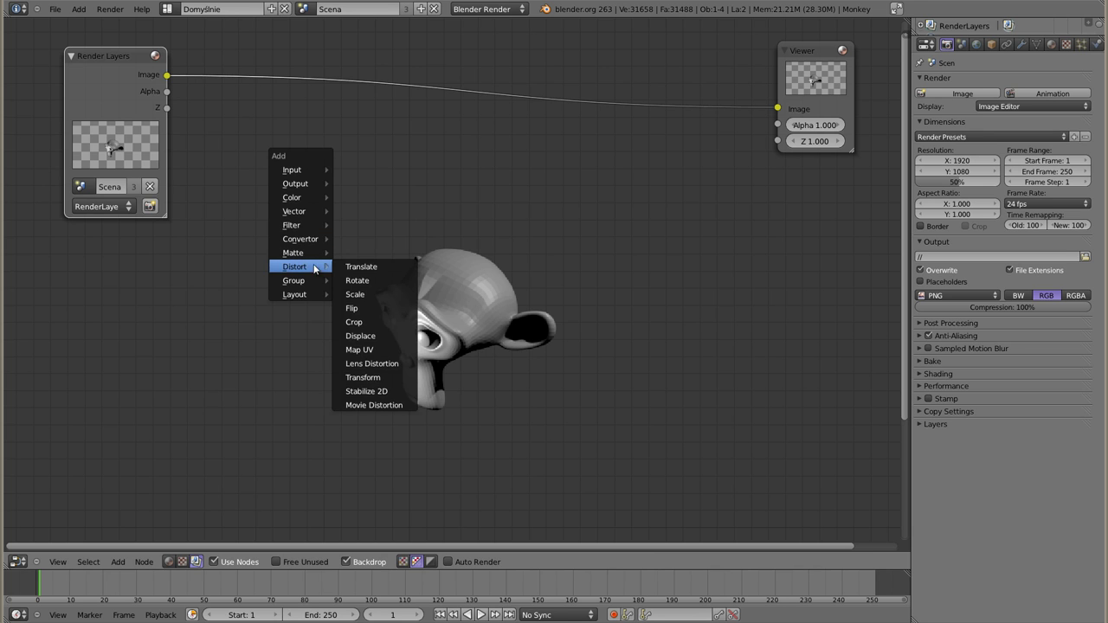
pyautogui.click(365, 280)
pyautogui.click(347, 121)
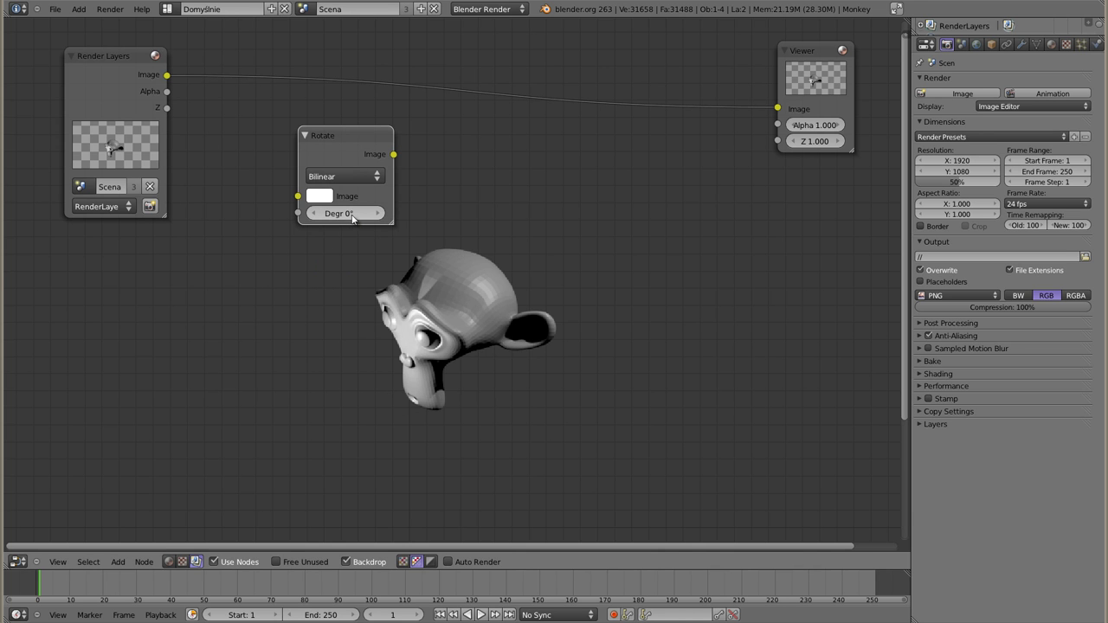
pyautogui.moveTo(347, 135); pyautogui.dragTo(405, 80)
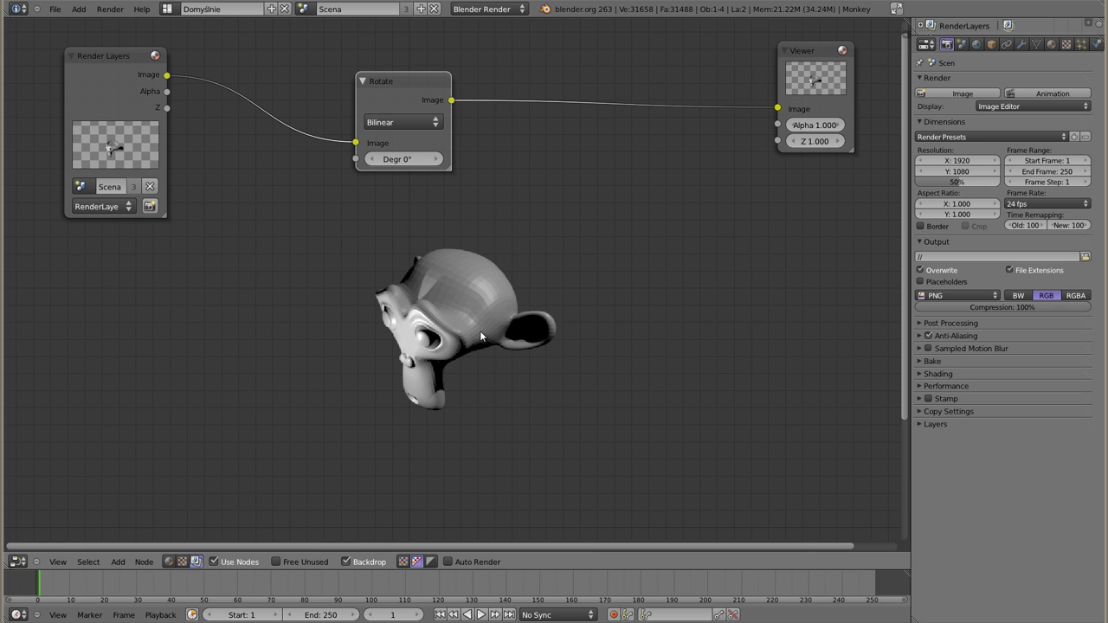
# Step: Set the Rotate node's filter to Nearest and its angle to 90 degrees
pyautogui.click(395, 161)
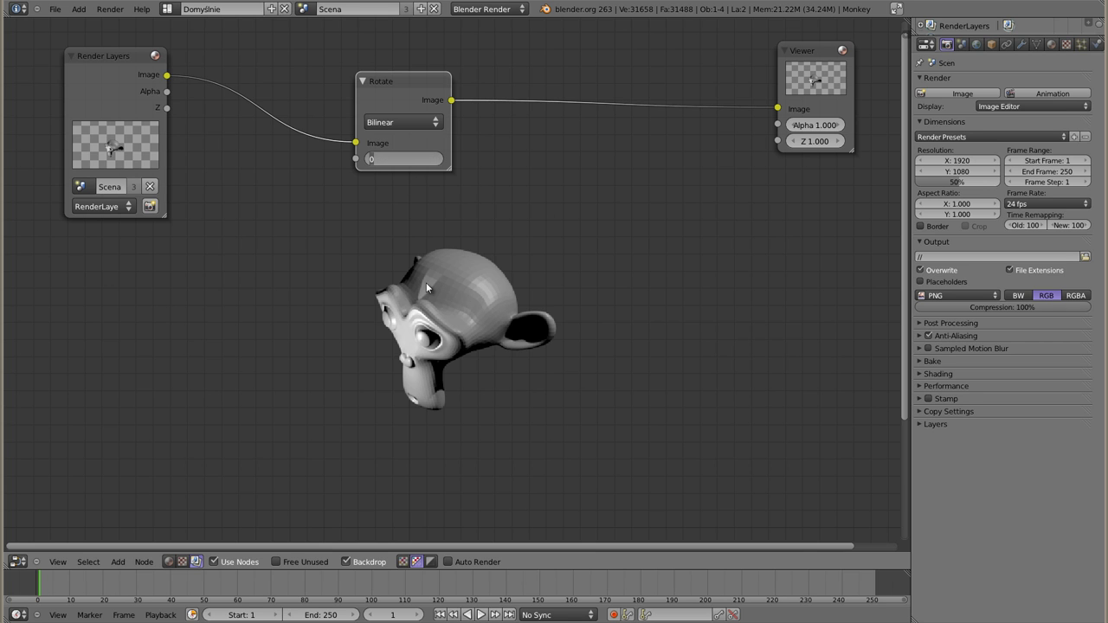
pyautogui.click(400, 122)
pyautogui.click(400, 122)
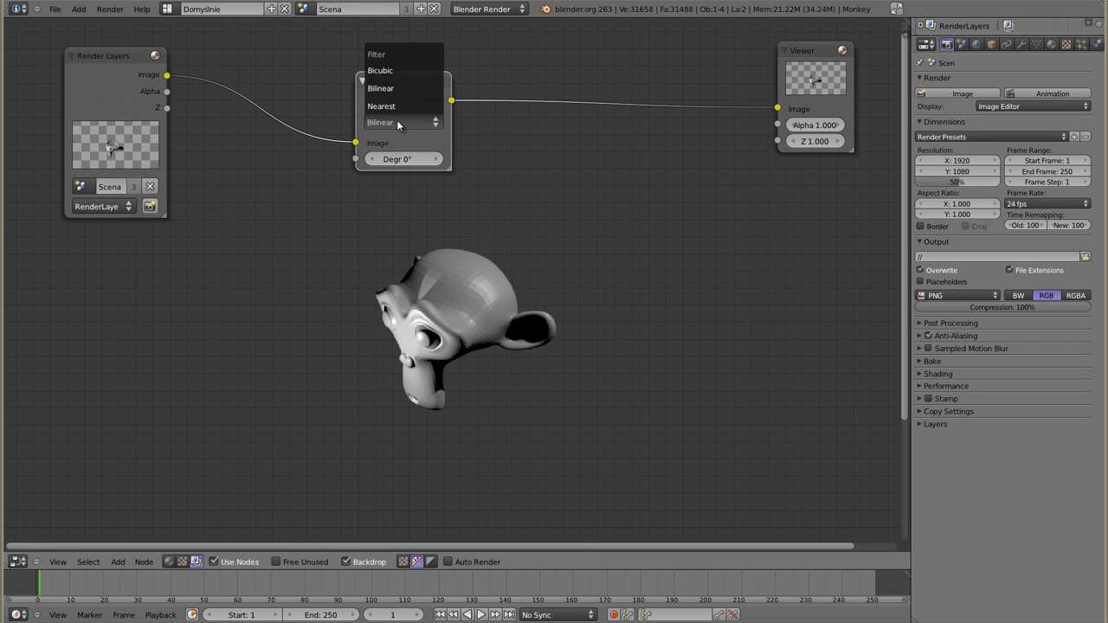
pyautogui.click(391, 106)
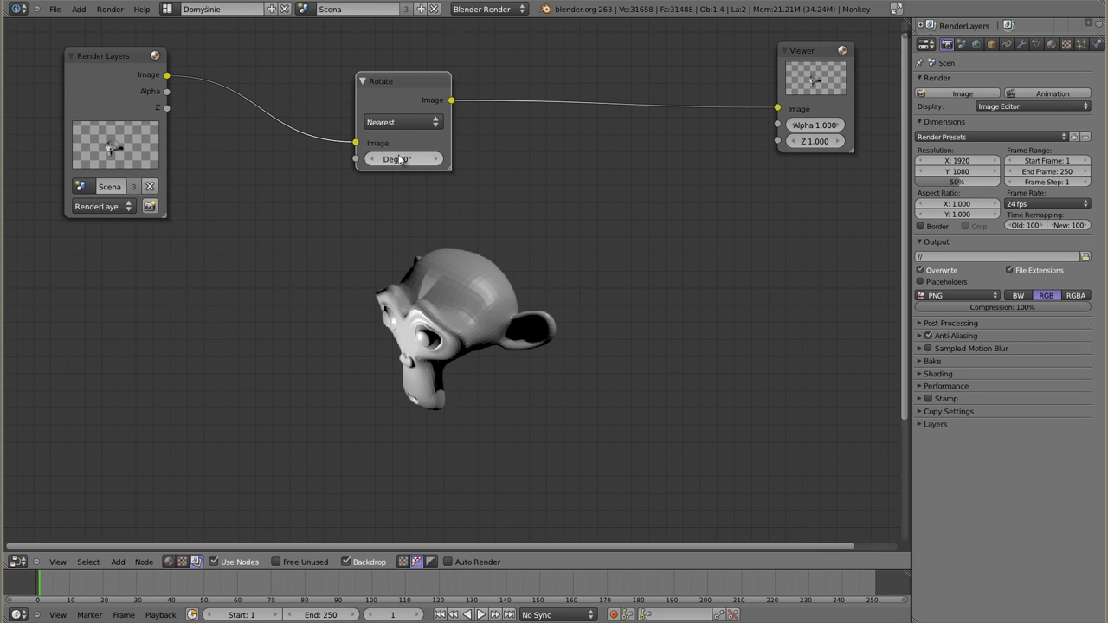
pyautogui.click(405, 161)
pyautogui.write('90')
pyautogui.press('Return')
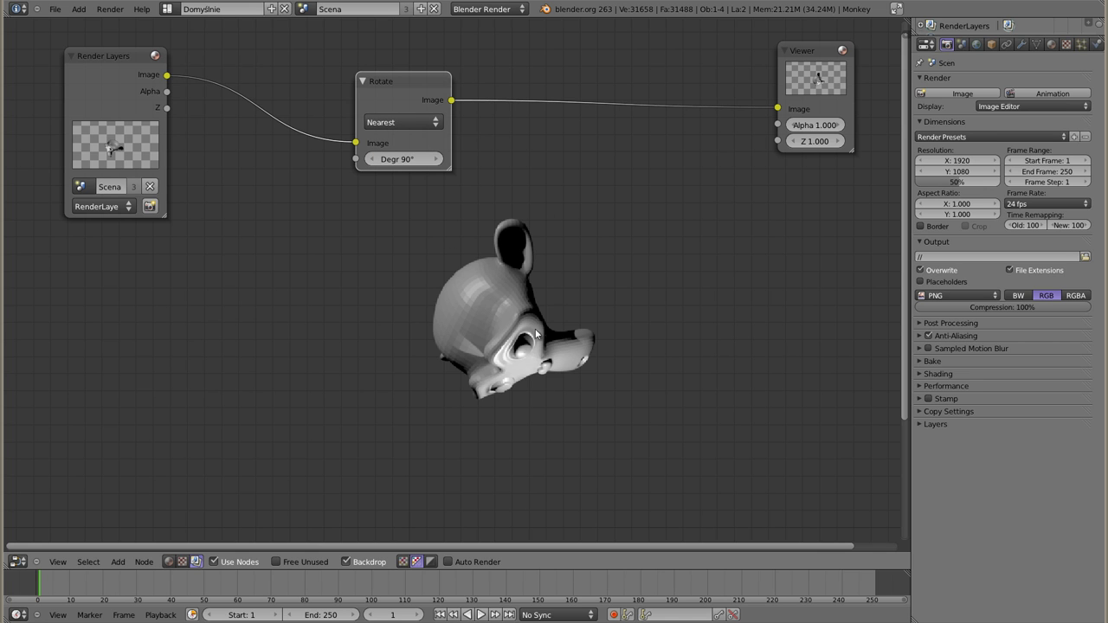
# Step: Change the Rotate angle to -90 degrees while keeping Nearest filtering
pyautogui.click(401, 160)
pyautogui.press('BackSpace')
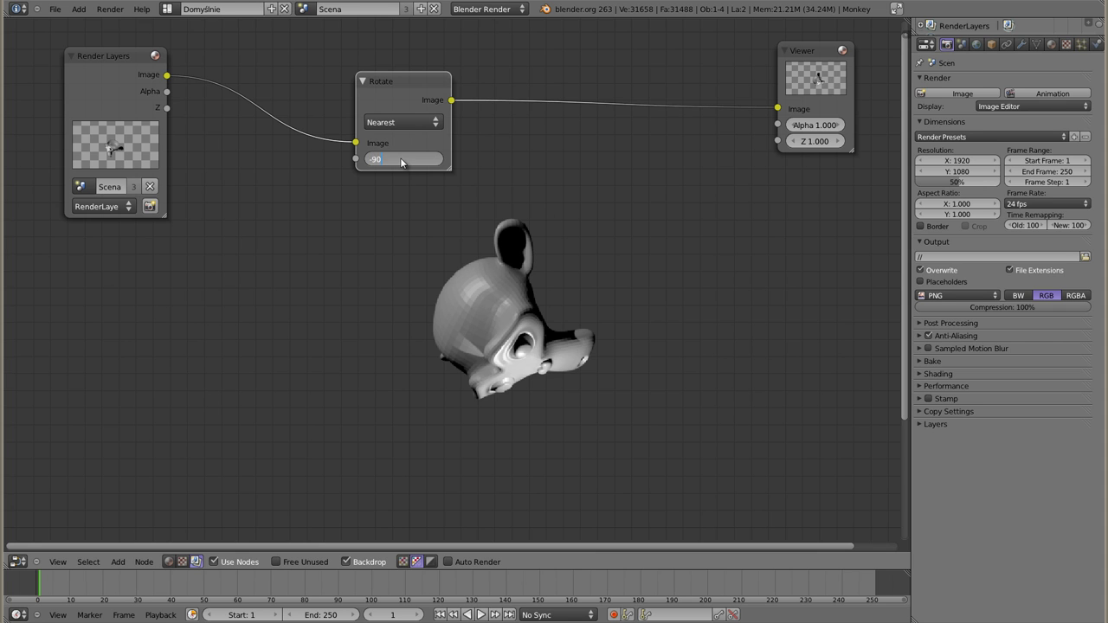
pyautogui.press('Return')
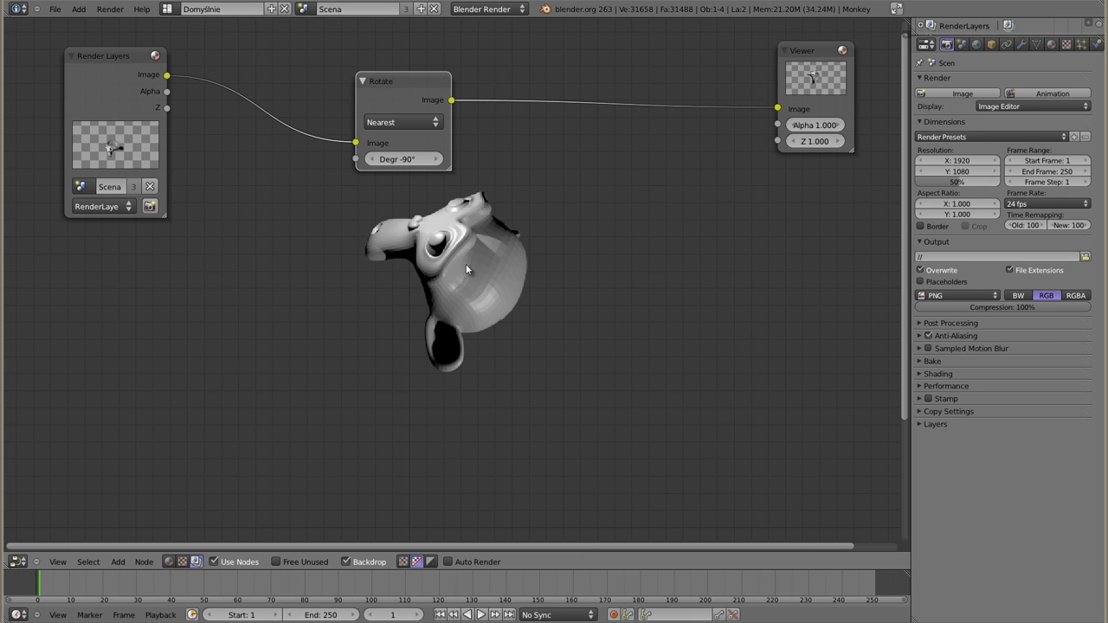
pyautogui.click(395, 125)
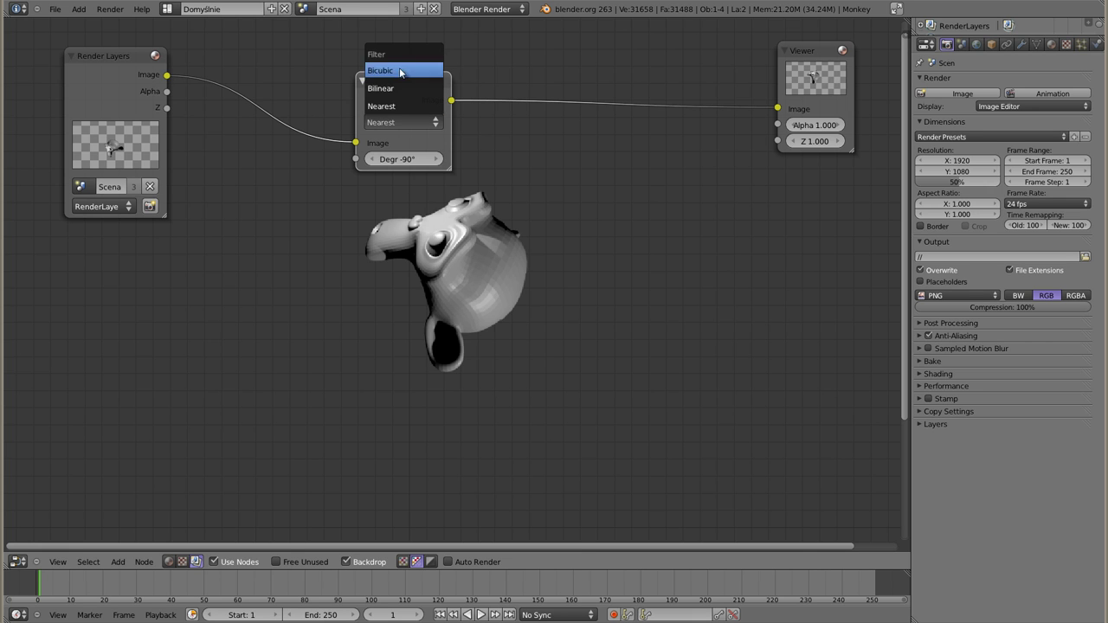
pyautogui.click(399, 106)
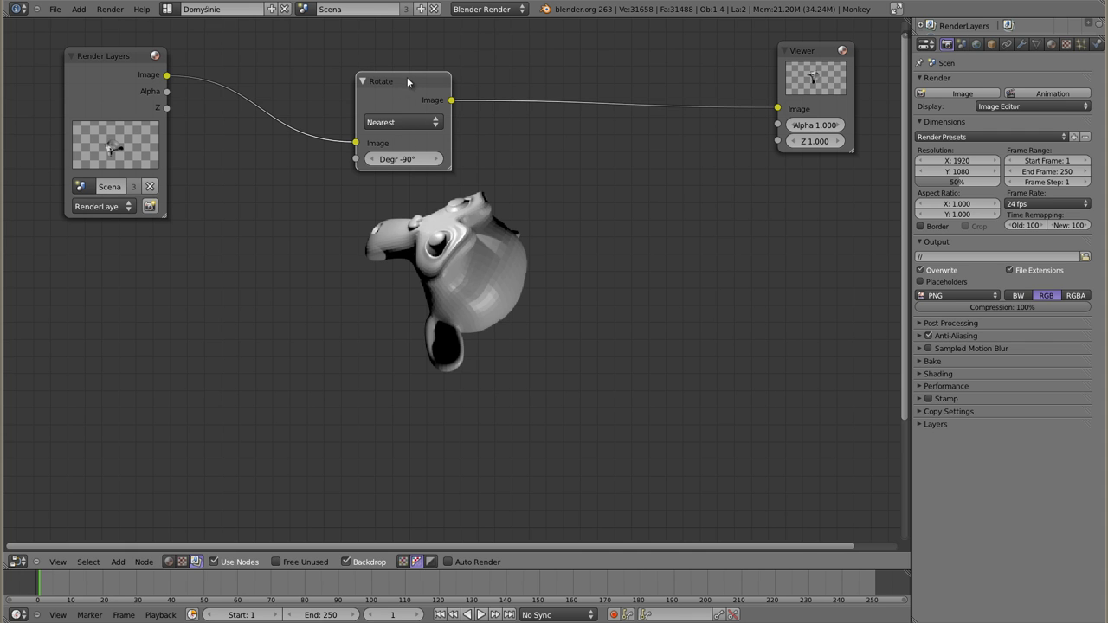
pyautogui.moveTo(408, 82); pyautogui.dragTo(428, 77)
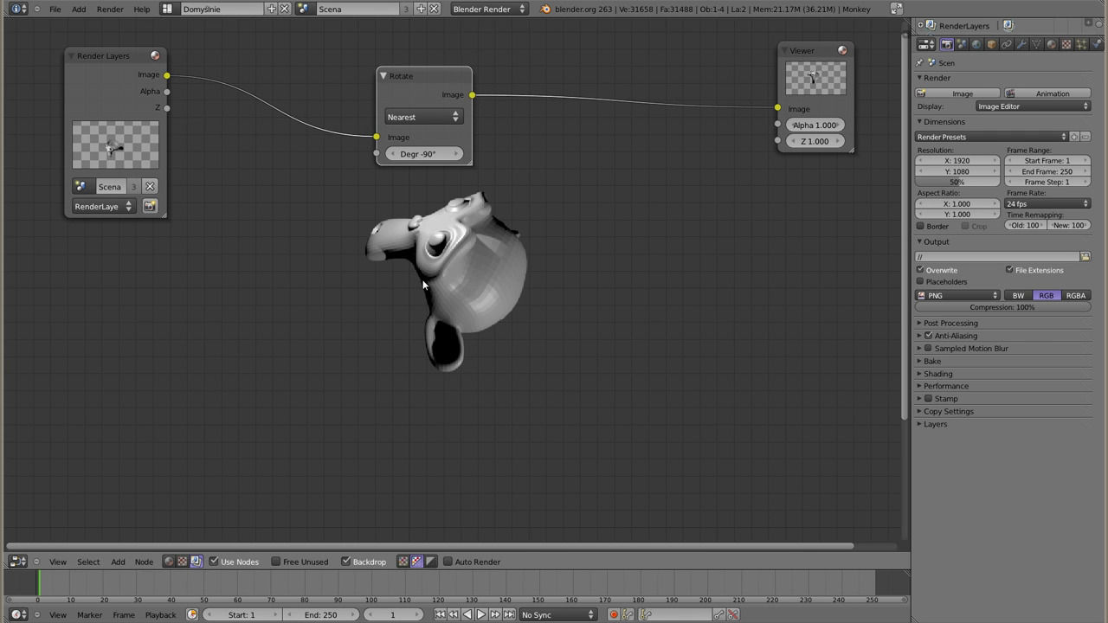
# Step: Switch the Rotate node to Bilinear filtering with a 45-degree angle
pyautogui.press('v')
pyautogui.press('v')
pyautogui.press('v')
pyautogui.press('v')
pyautogui.press('v')
pyautogui.press('v')
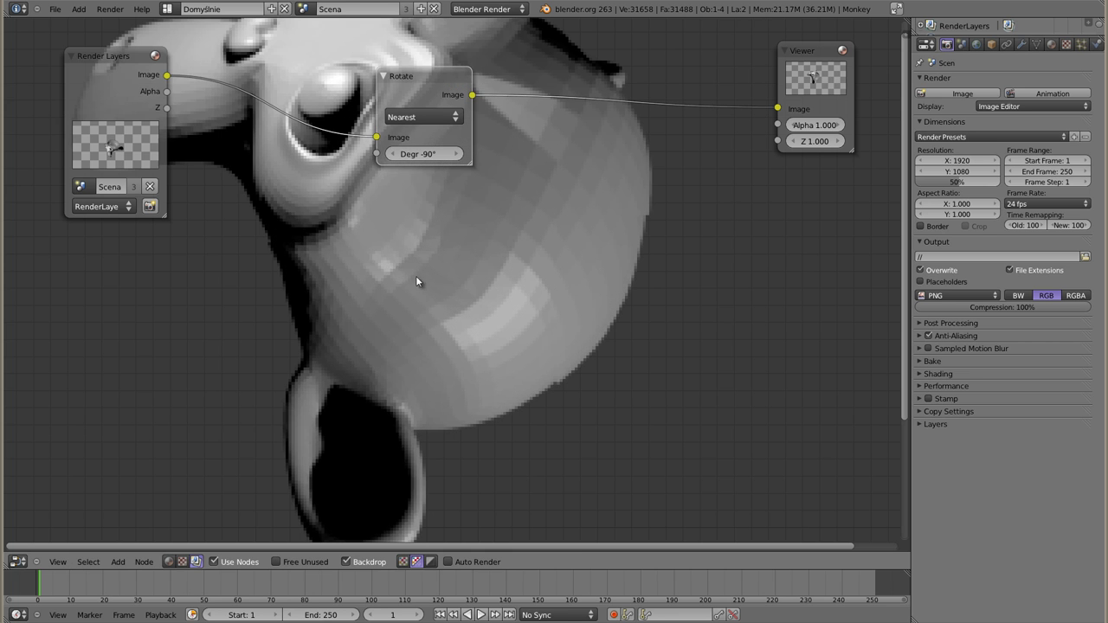
pyautogui.moveTo(335, 229)
pyautogui.keyDown('alt'); pyautogui.mouseDown(button='middle')
pyautogui.moveTo(389, 334)
pyautogui.moveTo(461, 405)
pyautogui.moveTo(433, 424)
pyautogui.moveTo(519, 345)
pyautogui.mouseUp(button='middle'); pyautogui.keyUp('alt')
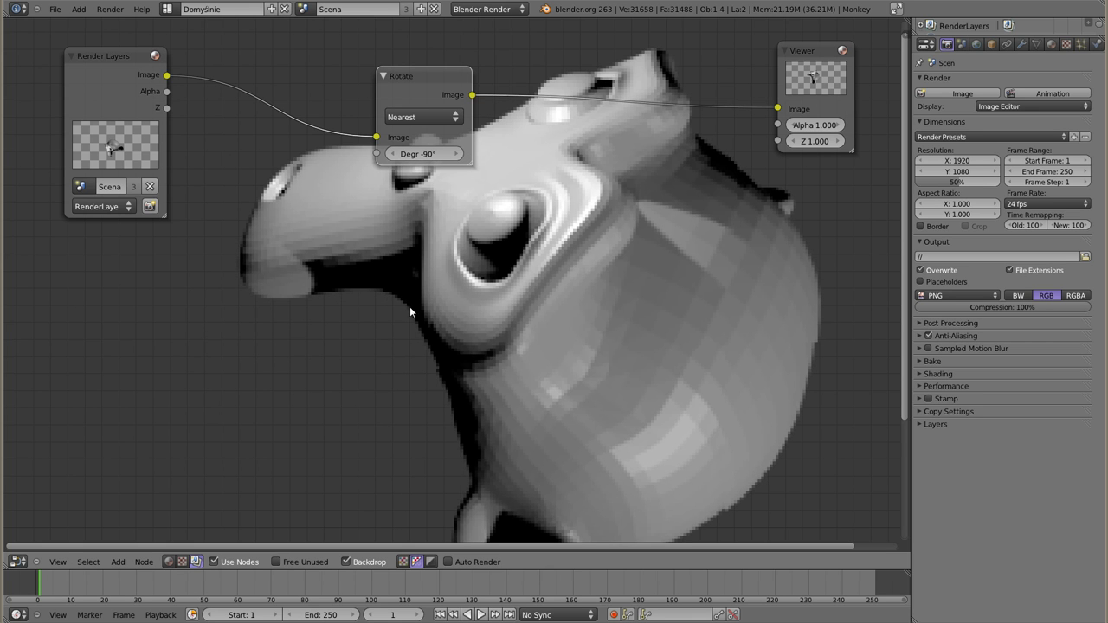
pyautogui.click(422, 117)
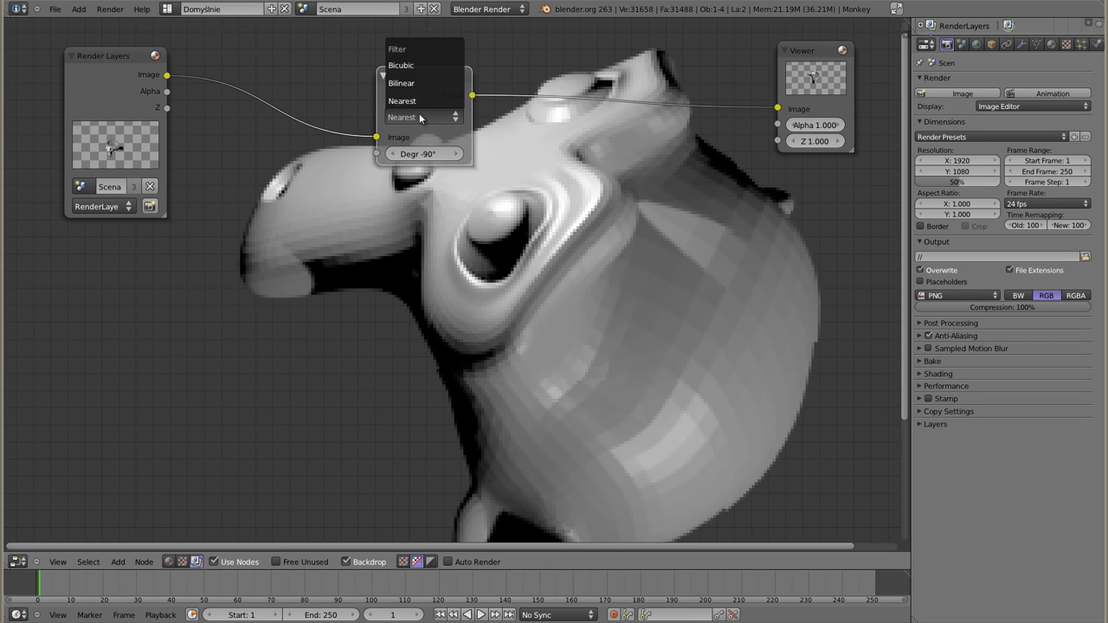
pyautogui.click(425, 84)
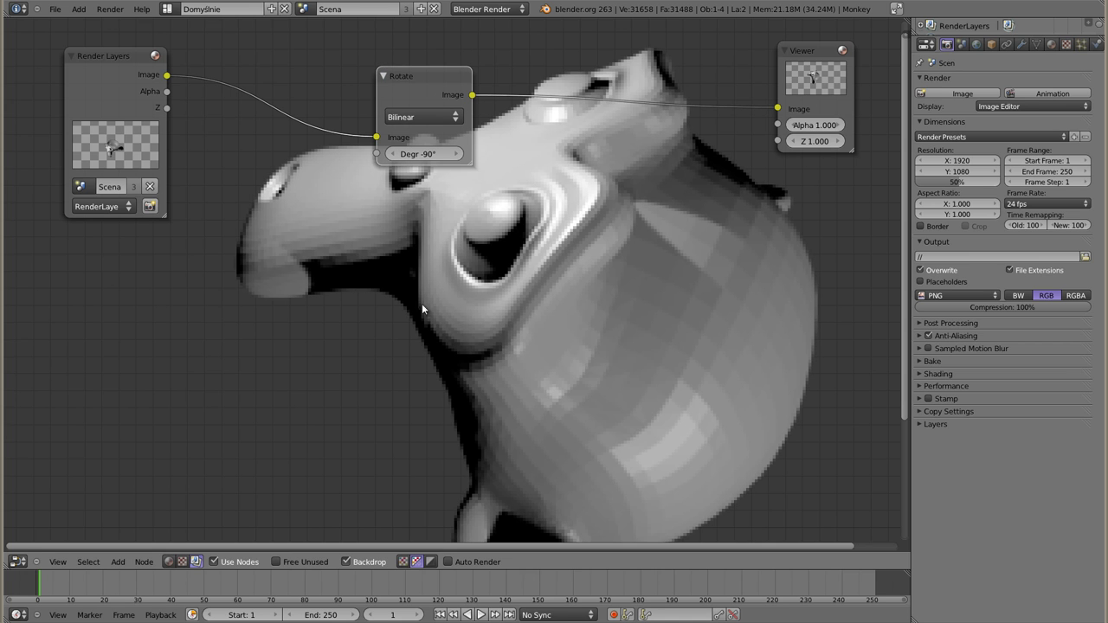
pyautogui.click(422, 154)
pyautogui.write('45')
pyautogui.press('Return')
pyautogui.moveTo(559, 457)
pyautogui.mouseDown(button='middle')
pyautogui.moveTo(604, 465)
pyautogui.moveTo(465, 219)
pyautogui.mouseUp(button='middle')
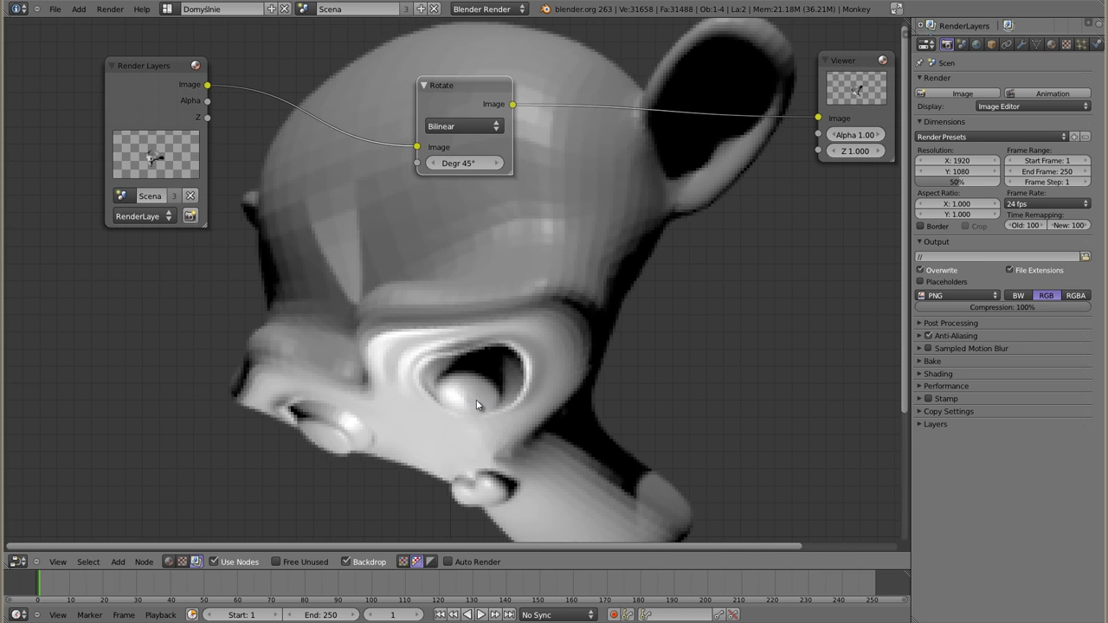
# Step: Set the Rotate filter to Nearest and zoom the backdrop onto the monkey's eye
pyautogui.keyDown('alt'); pyautogui.moveTo(477, 401); pyautogui.dragTo(408, 388, button='middle'); pyautogui.keyUp('alt')
pyautogui.click(463, 126)
pyautogui.click(463, 108)
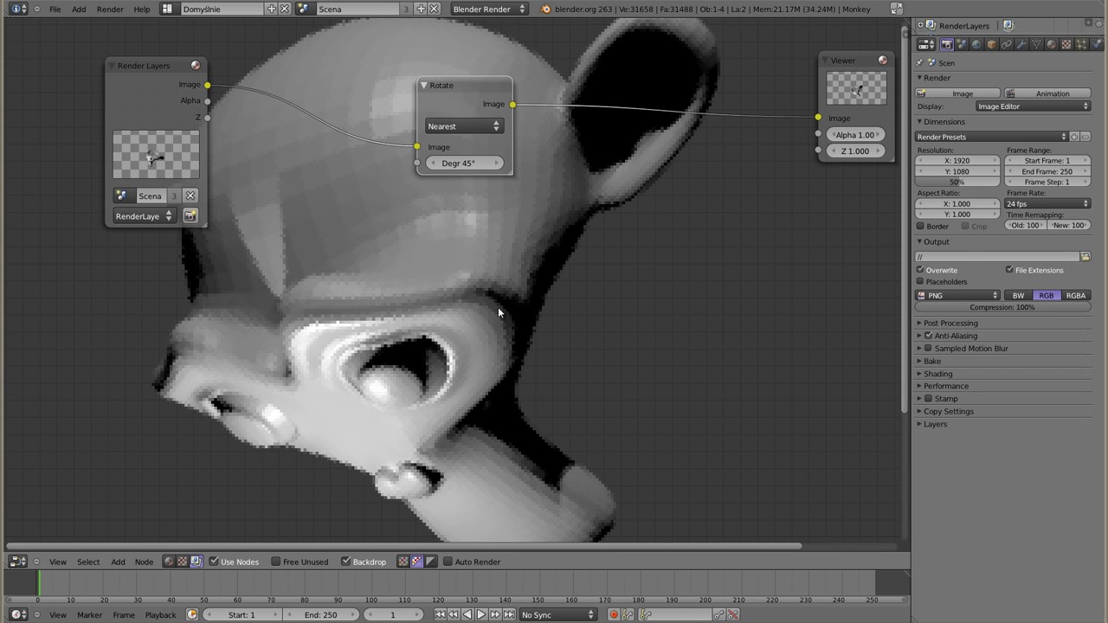
pyautogui.hotkey('alt', 'v')
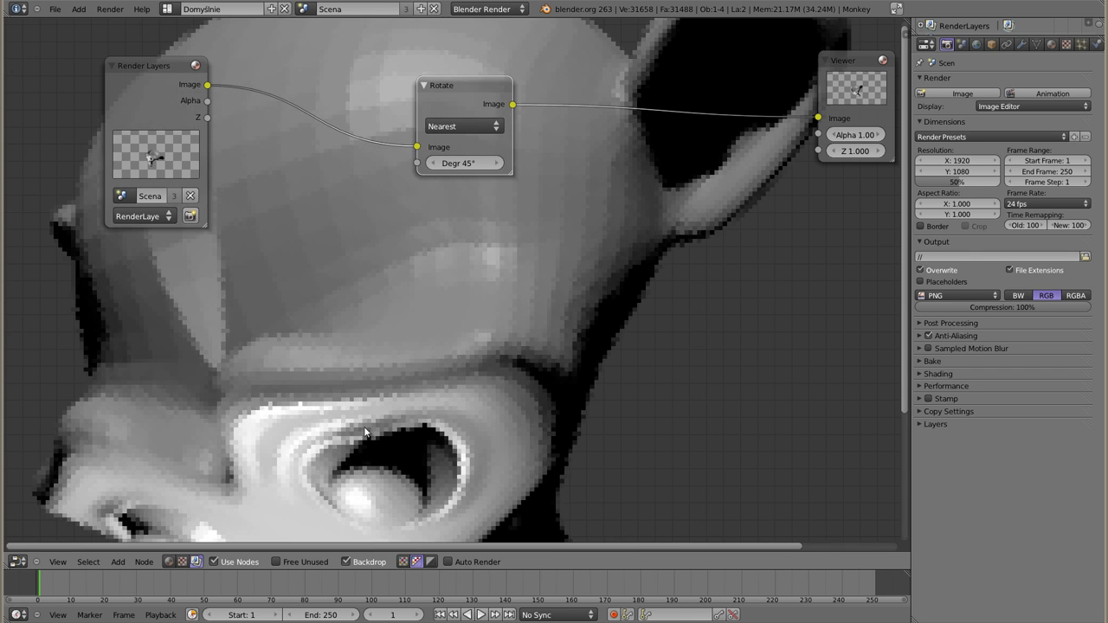
pyautogui.keyDown('alt'); pyautogui.moveTo(363, 426); pyautogui.dragTo(440, 277, button='middle'); pyautogui.keyUp('alt')
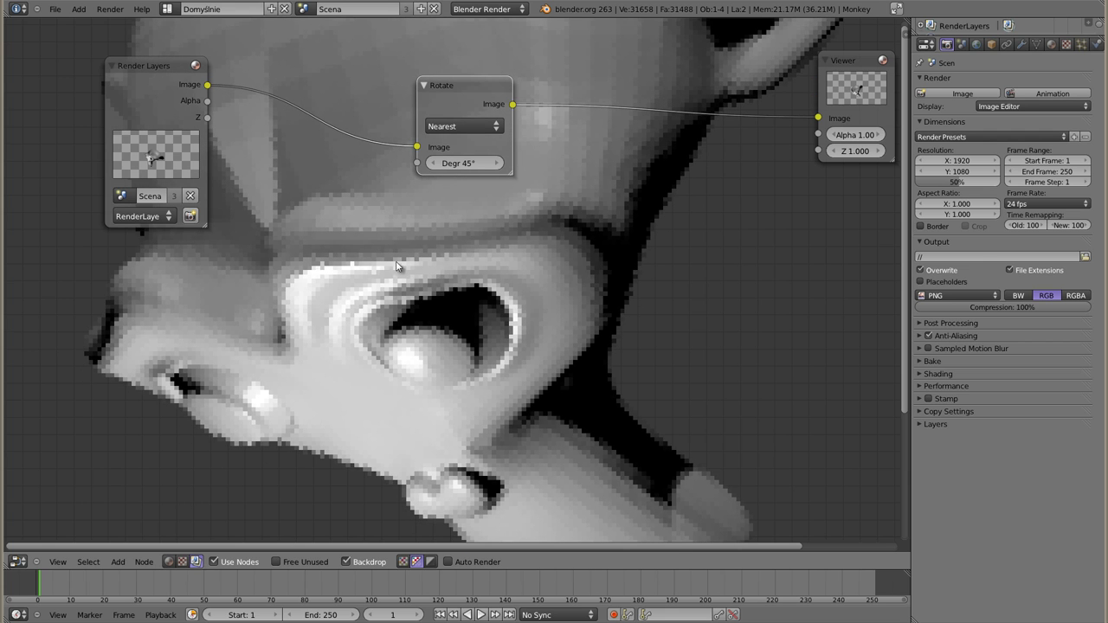
# Step: Compare Bilinear and then Bicubic filtering, leaving the Rotate node on Bicubic
pyautogui.click(456, 127)
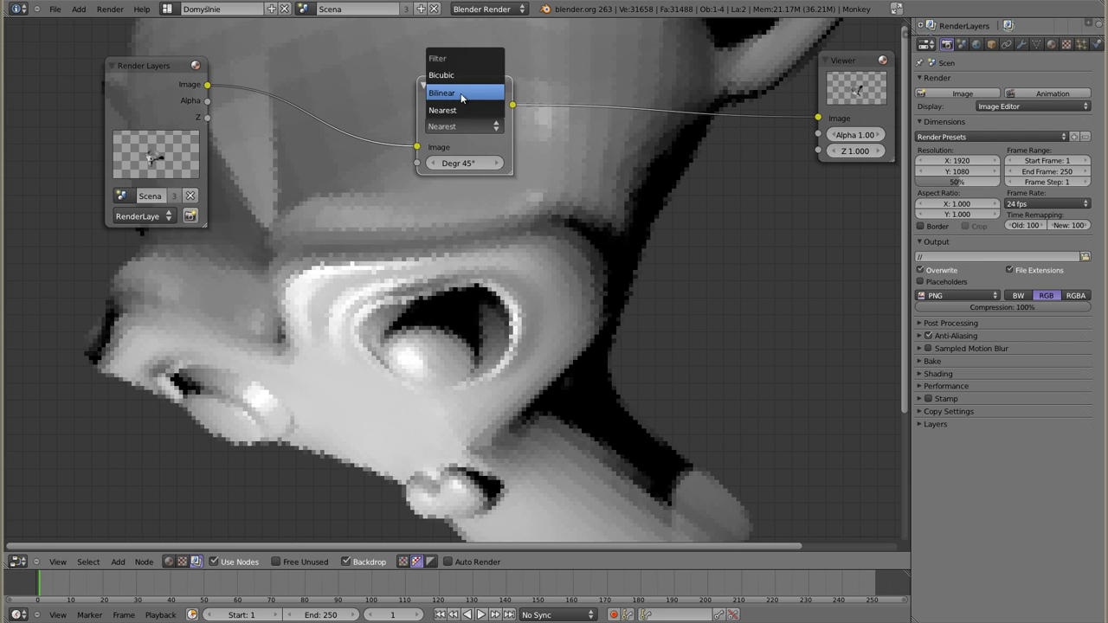
pyautogui.click(457, 95)
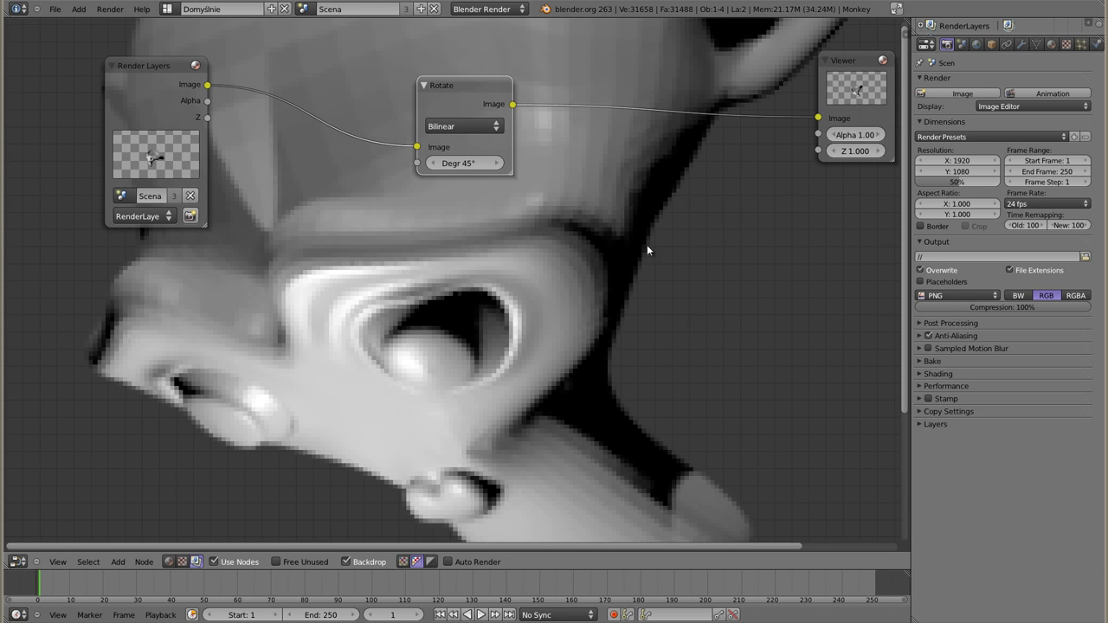
pyautogui.click(466, 126)
pyautogui.click(462, 75)
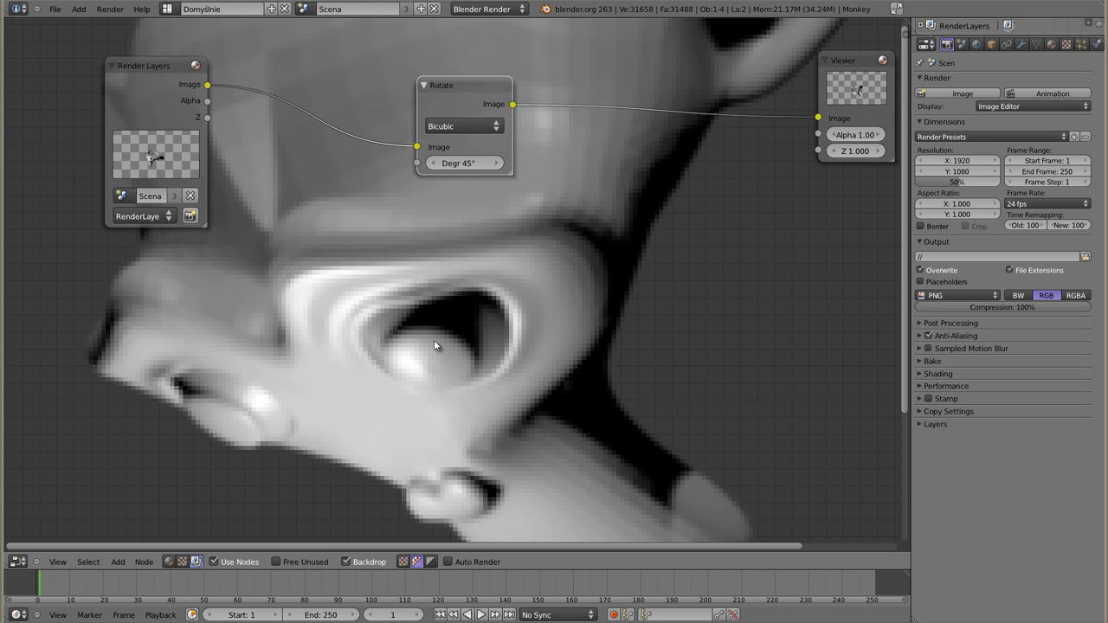
pyautogui.press('v')
pyautogui.press('v')
pyautogui.hotkey('alt', 'v')
pyautogui.hotkey('alt', 'v')
pyautogui.hotkey('alt', 'v')
pyautogui.hotkey('alt', 'v')
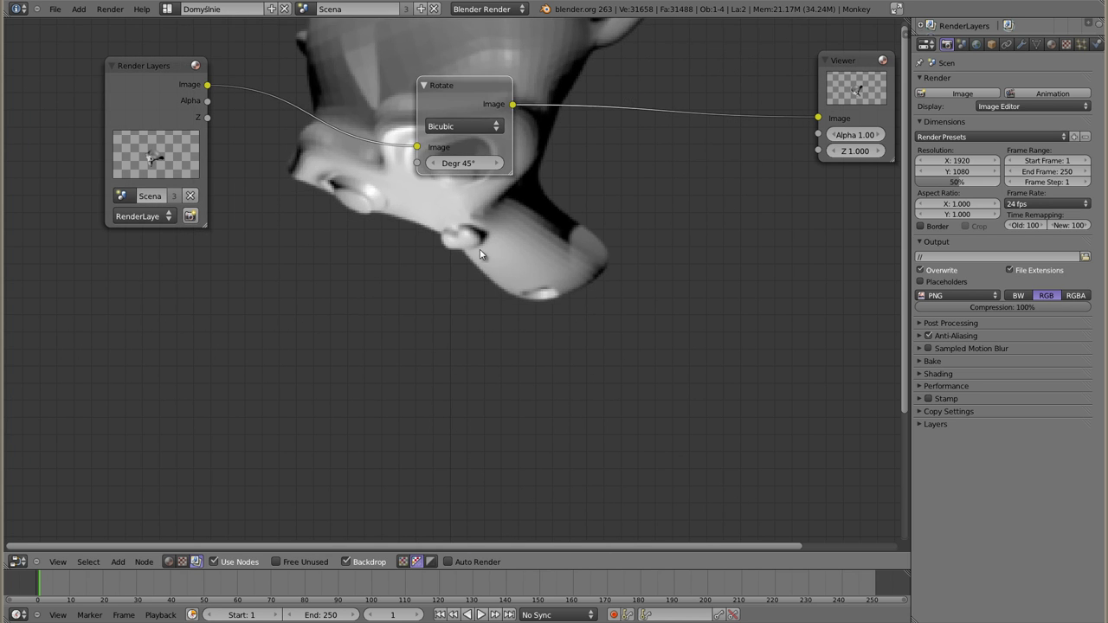
# Step: Set the Rotate node's angle to 90 degrees
pyautogui.keyDown('alt'); pyautogui.moveTo(480, 253); pyautogui.dragTo(477, 426, button='middle'); pyautogui.keyUp('alt')
pyautogui.click(458, 170)
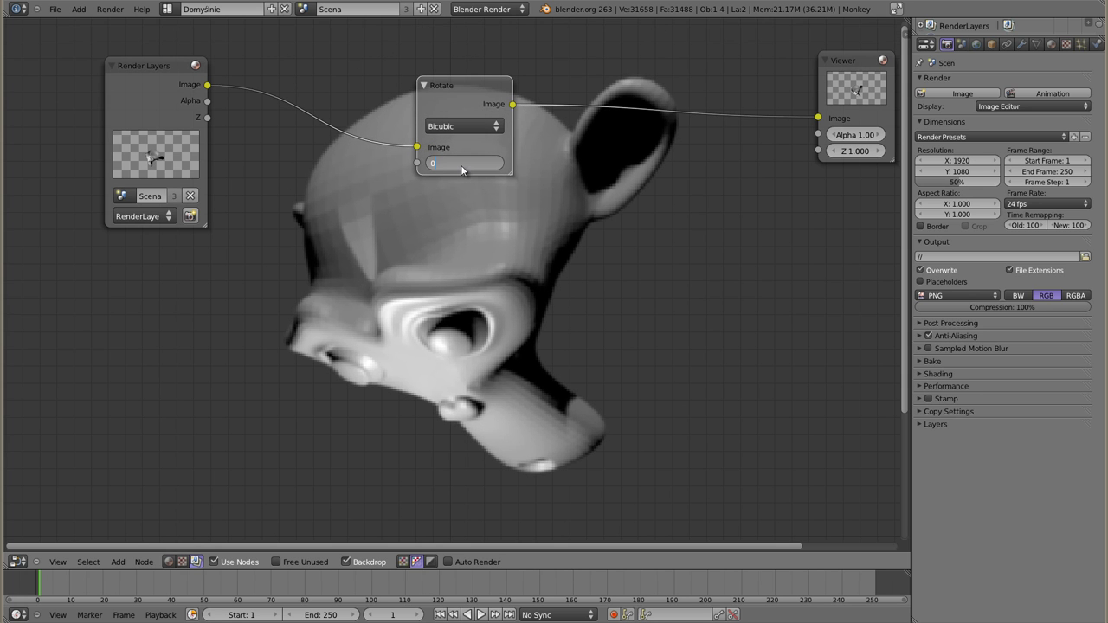
pyautogui.press('Return')
pyautogui.click(461, 165)
pyautogui.write('90')
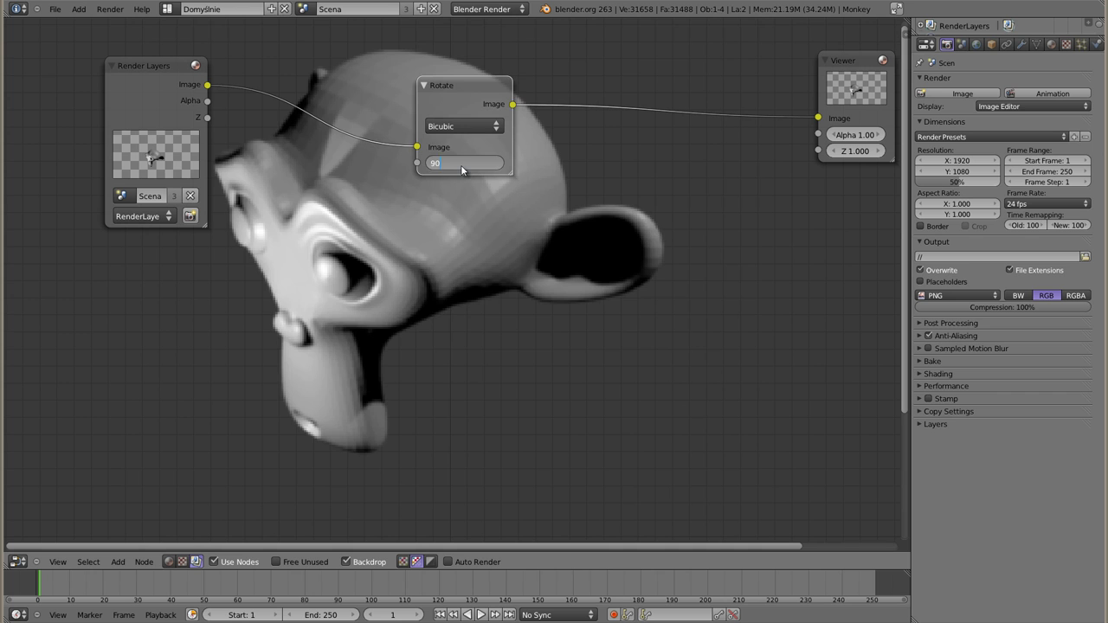
pyautogui.press('Return')
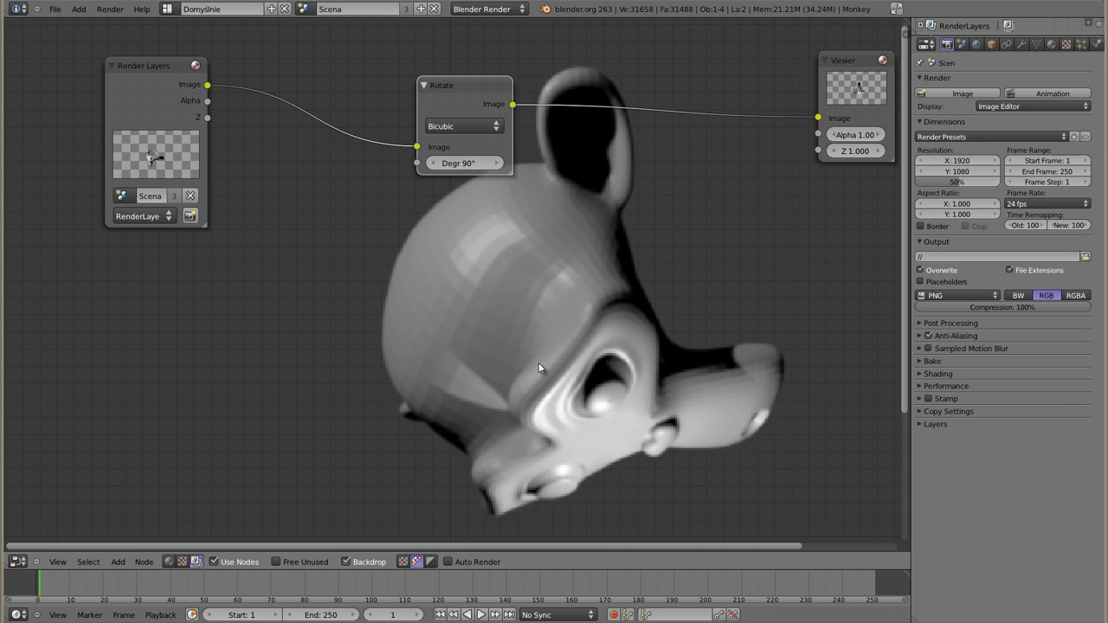
# Step: Move the Rotate and Render Layers nodes up-left to make room for new nodes
pyautogui.moveTo(459, 80); pyautogui.dragTo(347, 57)
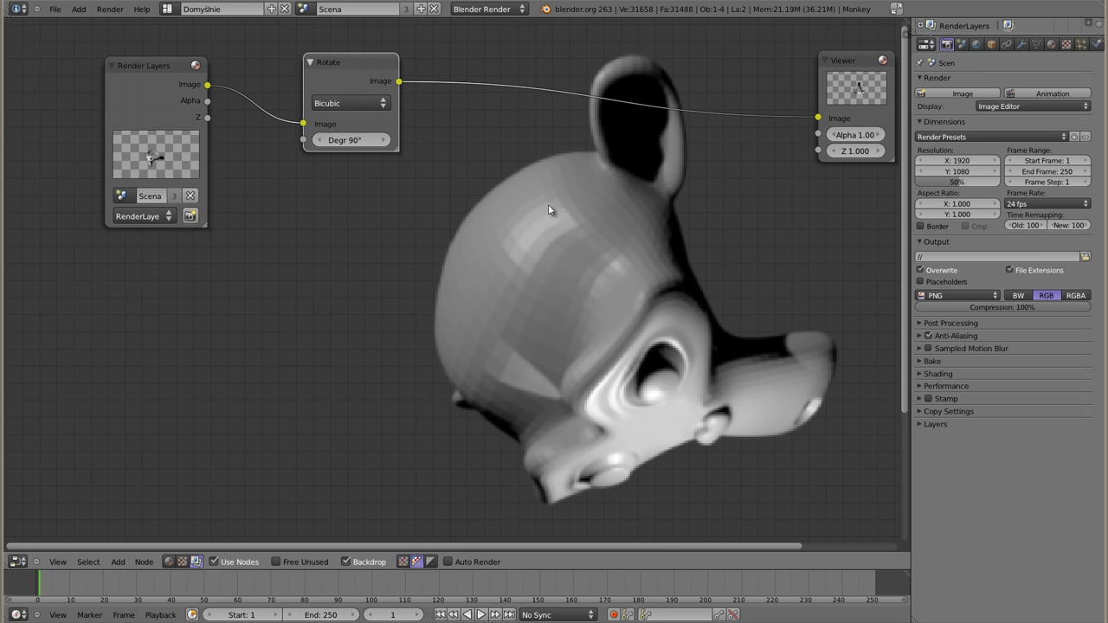
pyautogui.moveTo(155, 70); pyautogui.dragTo(94, 51)
pyautogui.hotkey('shift', 'a')
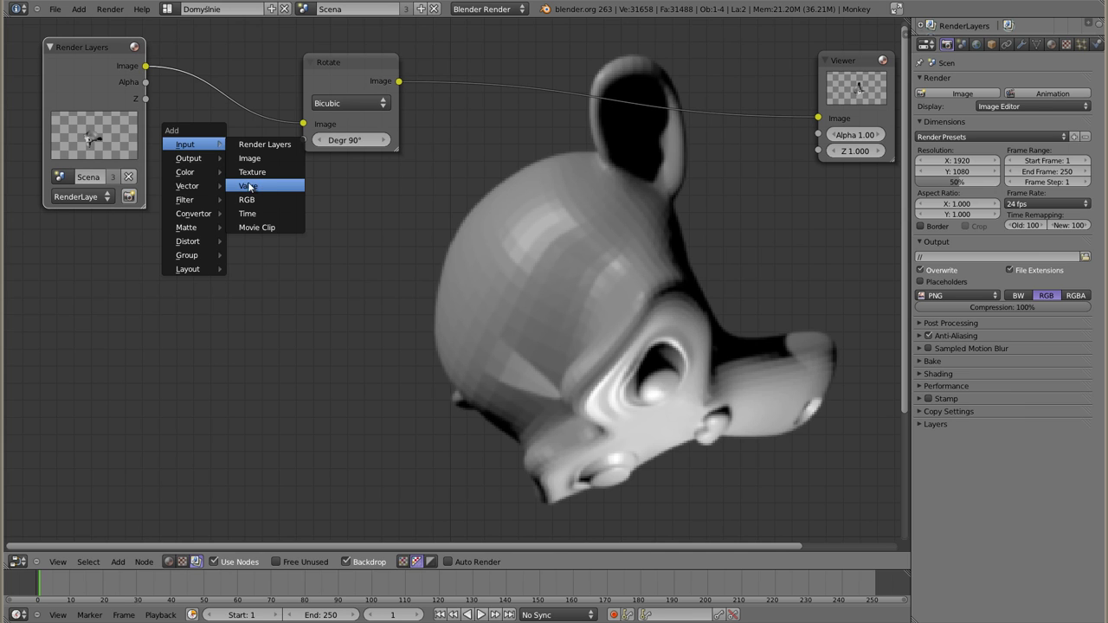
# Step: Add a Value node set to 90 and wire it into the Rotate node's Degr input
pyautogui.click(264, 186)
pyautogui.moveTo(282, 154); pyautogui.dragTo(230, 246)
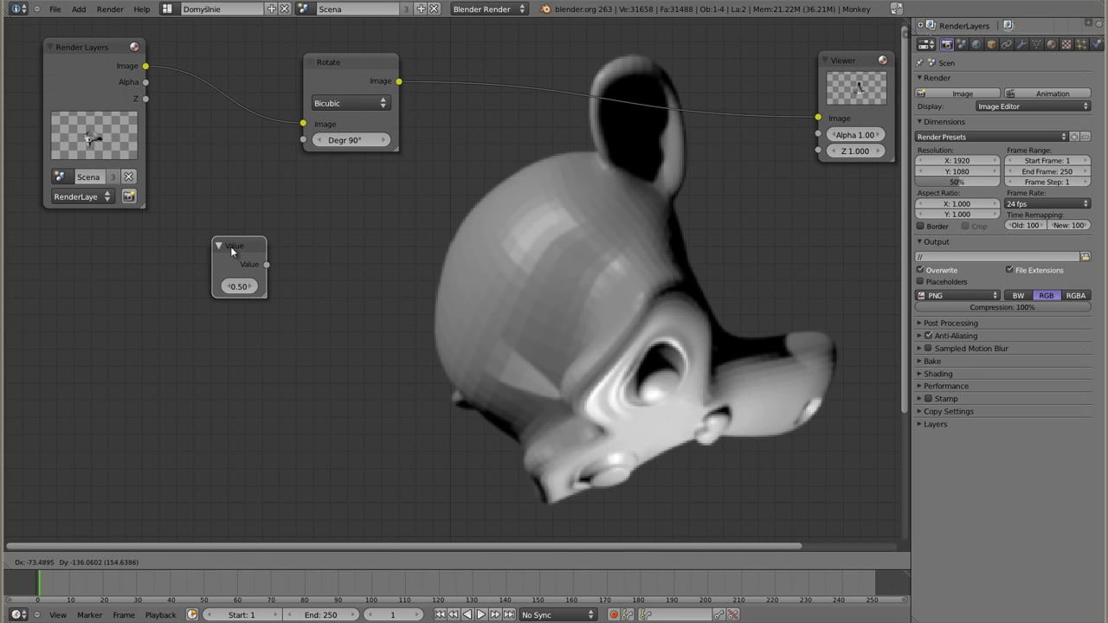
pyautogui.click(256, 284)
pyautogui.write('90')
pyautogui.press('Return')
pyautogui.moveTo(268, 244)
pyautogui.mouseDown()
pyautogui.moveTo(222, 130)
pyautogui.moveTo(304, 141)
pyautogui.mouseUp()
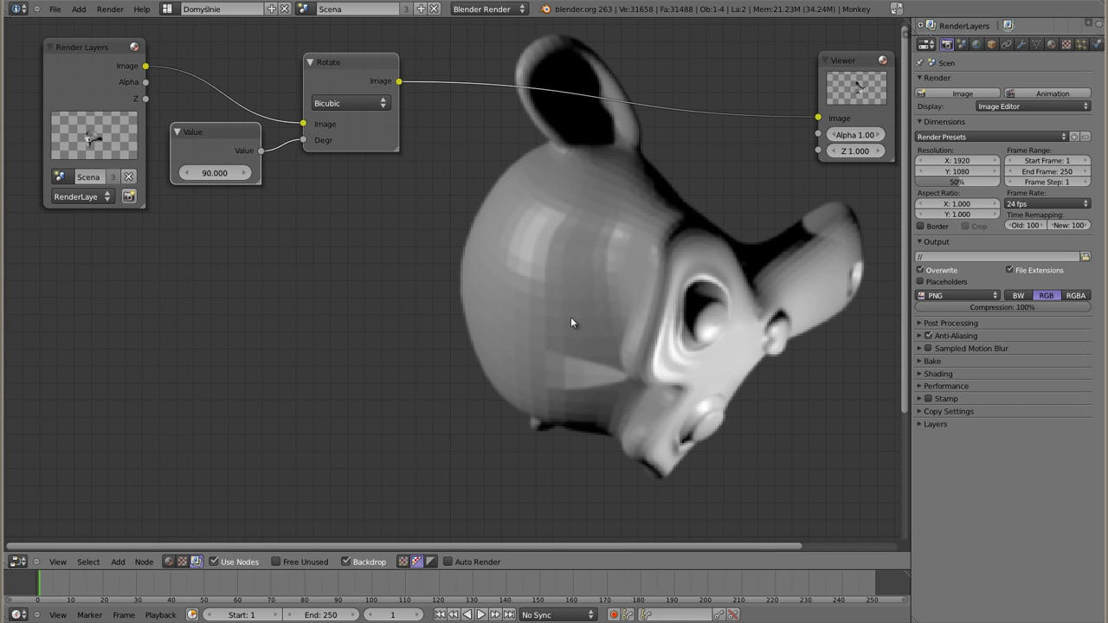
pyautogui.moveTo(219, 126); pyautogui.dragTo(227, 154)
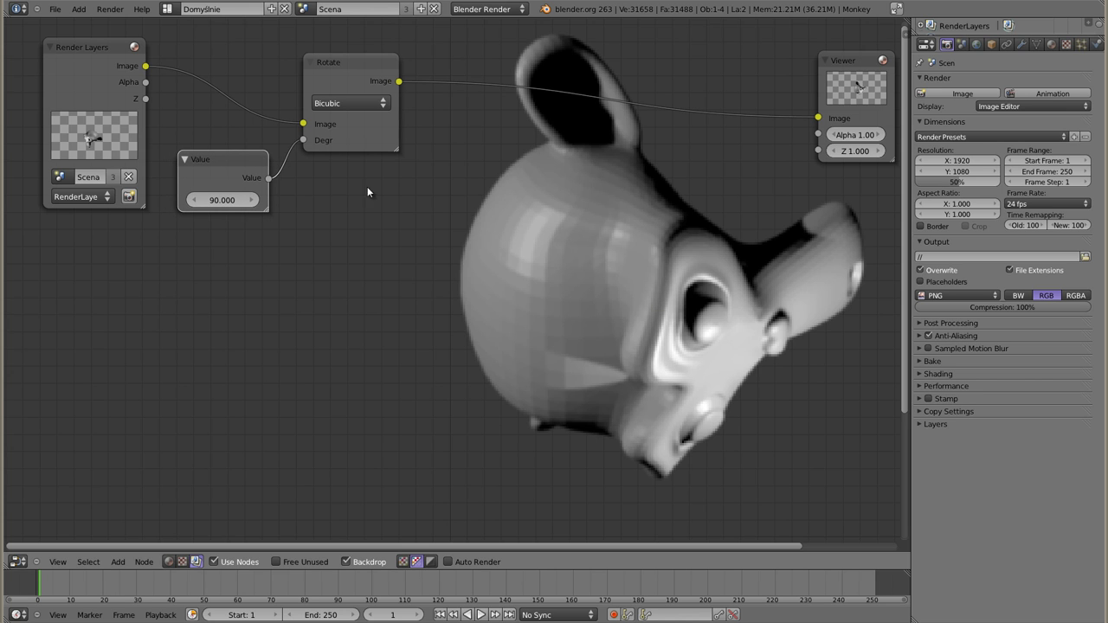
# Step: Remove the Value–Degr link, briefly reconnect it, then disconnect it again
pyautogui.moveTo(302, 141); pyautogui.dragTo(303, 218)
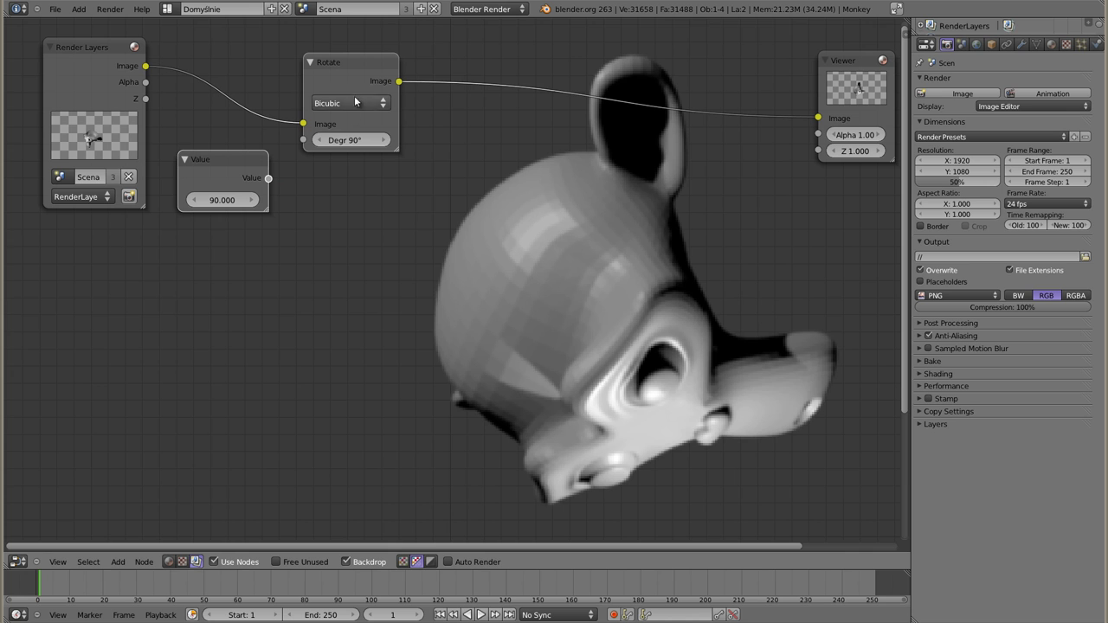
pyautogui.moveTo(268, 178); pyautogui.dragTo(303, 141)
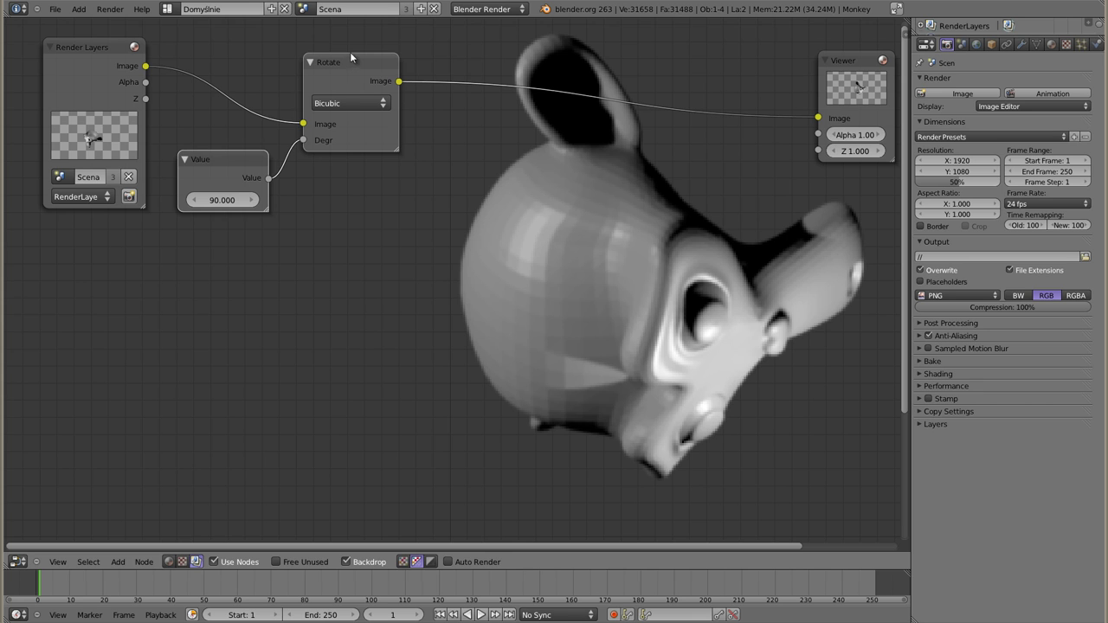
pyautogui.moveTo(348, 59); pyautogui.dragTo(365, 50)
pyautogui.moveTo(323, 141); pyautogui.dragTo(291, 173)
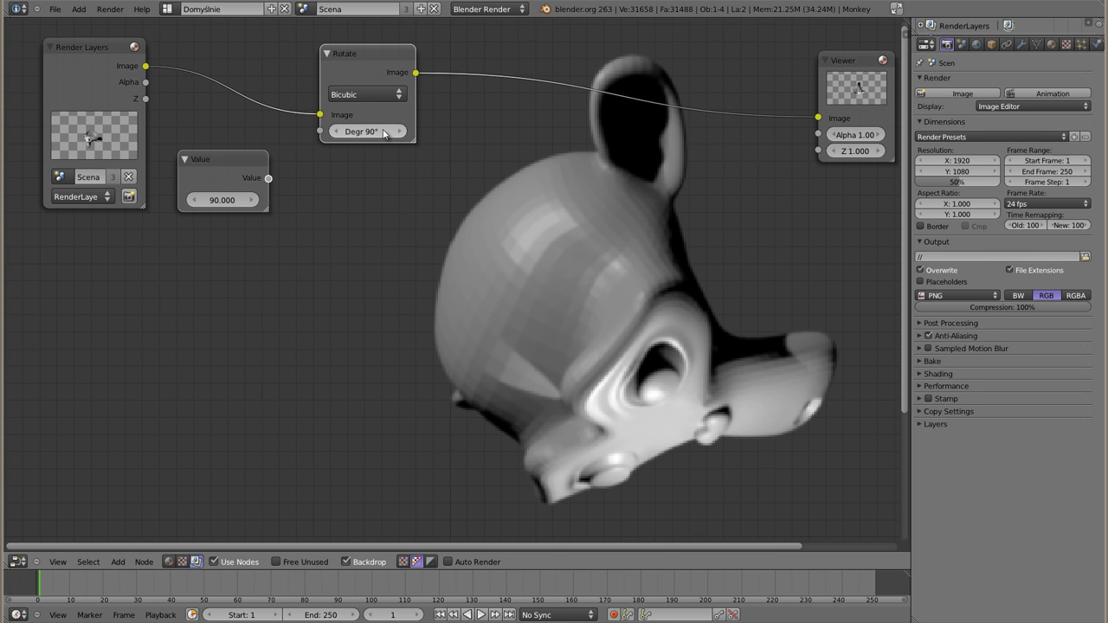
# Step: Enter 90*3.14/180 (1.570) in the Value node and connect it to Degr
pyautogui.click(227, 199)
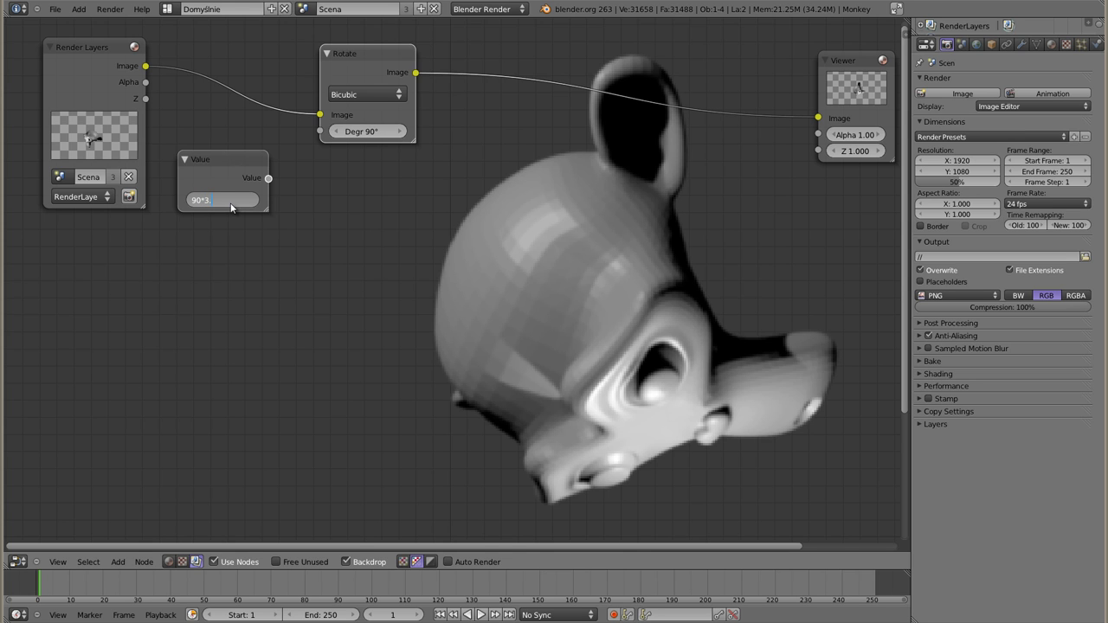
pyautogui.write('14/180')
pyautogui.press('Return')
pyautogui.moveTo(269, 178); pyautogui.dragTo(320, 131)
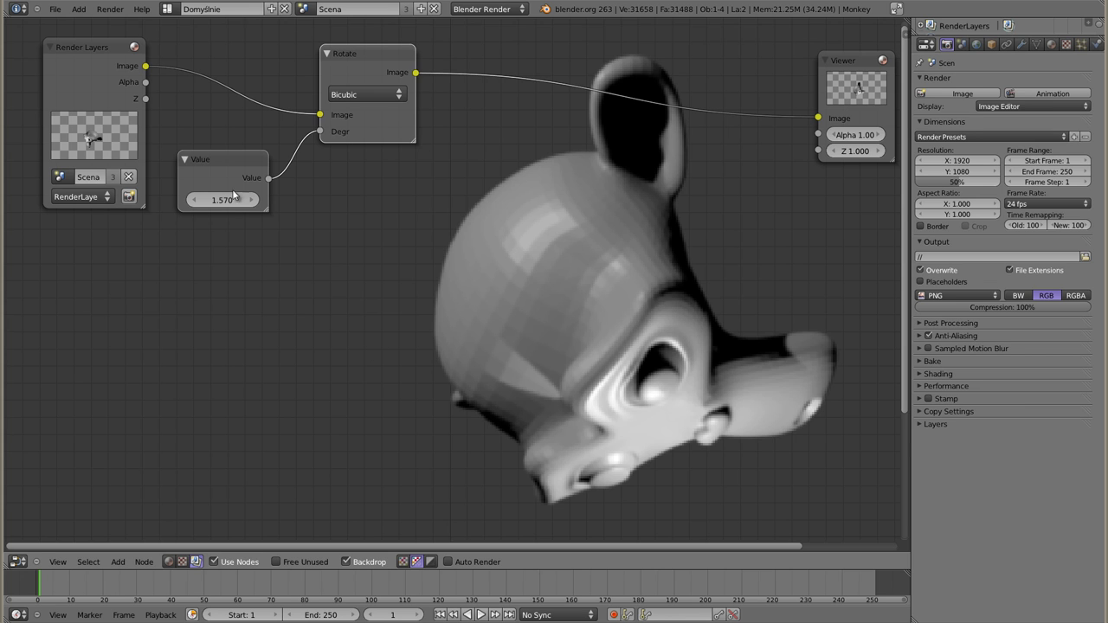
# Step: Move the Value node lower-left and the Rotate node to the right
pyautogui.moveTo(225, 159); pyautogui.dragTo(226, 251)
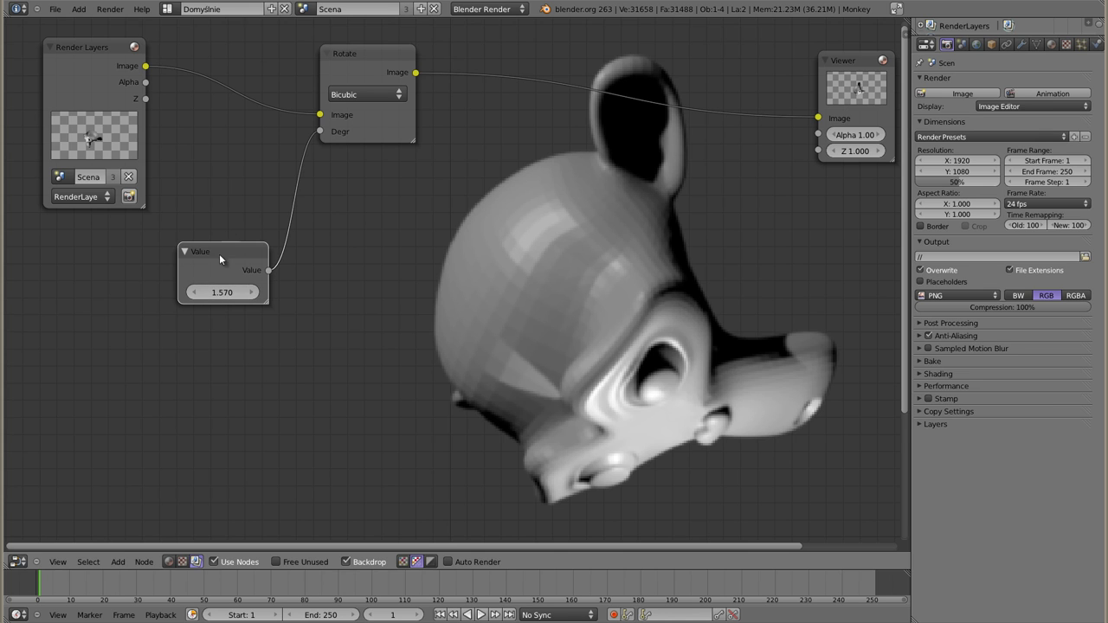
pyautogui.moveTo(219, 254); pyautogui.dragTo(96, 265)
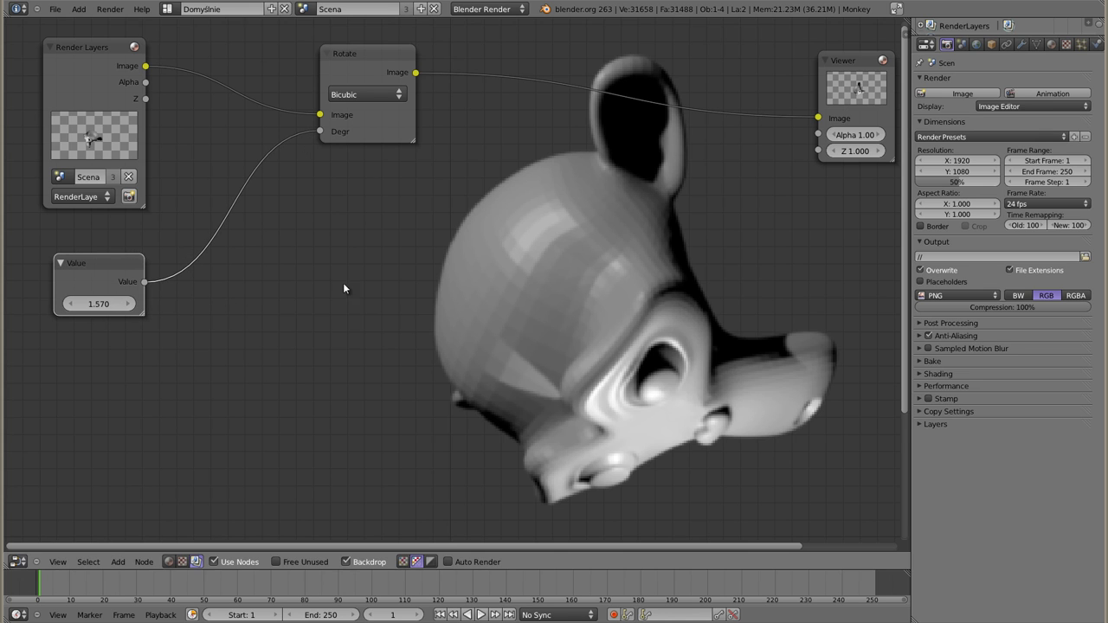
pyautogui.moveTo(369, 54); pyautogui.dragTo(409, 47)
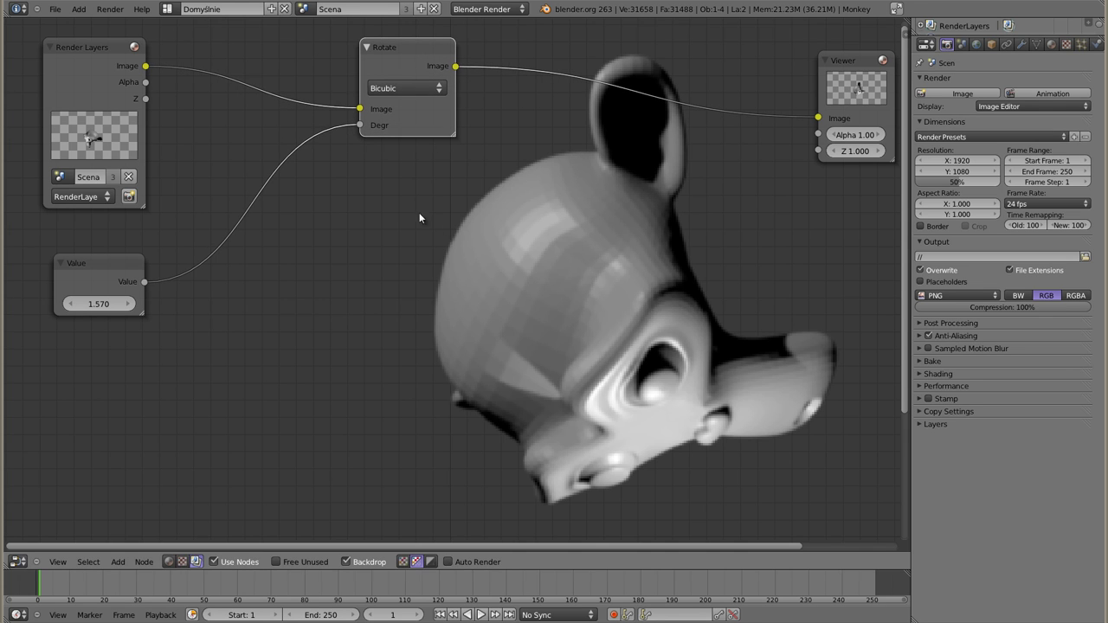
# Step: Add a Converter > Math node plus a duplicate of it
pyautogui.moveTo(841, 55); pyautogui.dragTo(841, 52)
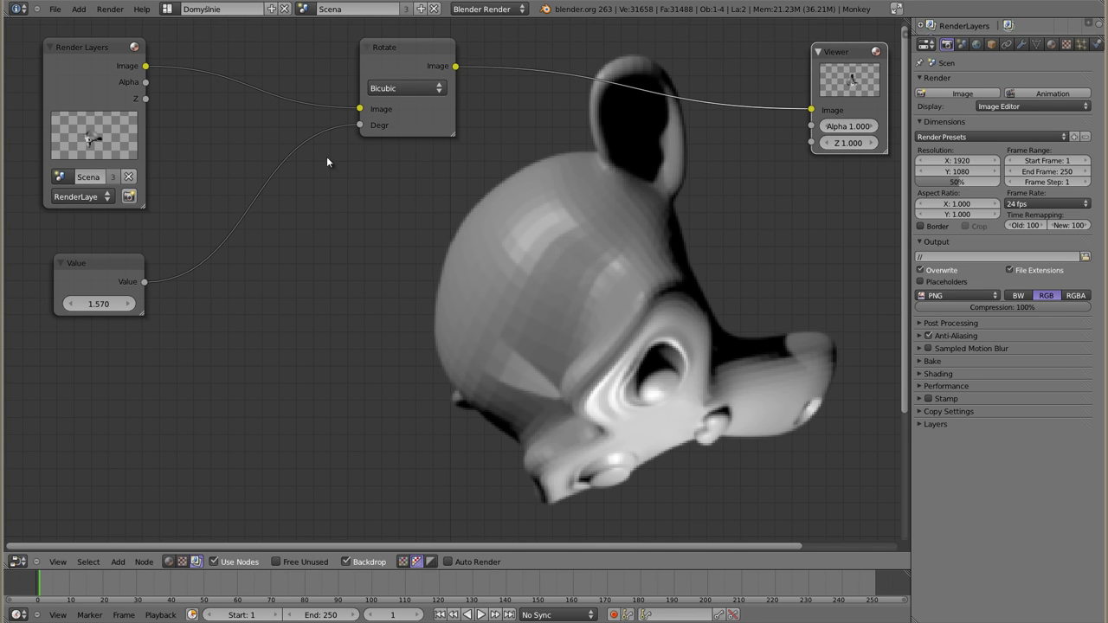
pyautogui.hotkey('shift', 'a')
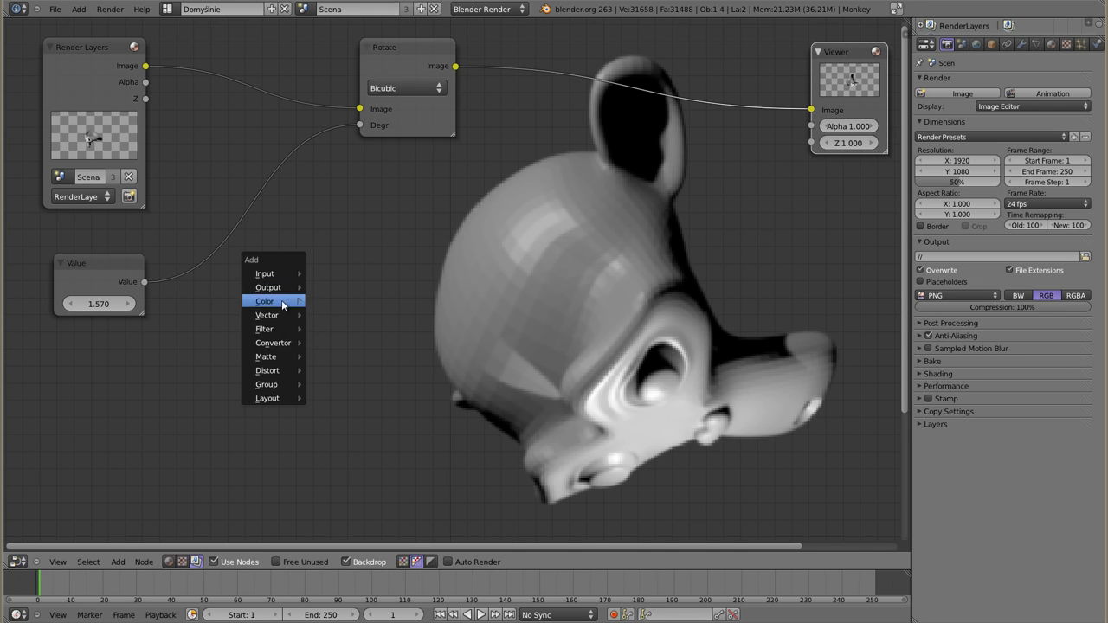
pyautogui.click(327, 398)
pyautogui.hotkey('shift', 'd')
pyautogui.click(541, 350)
pyautogui.moveTo(409, 374); pyautogui.dragTo(375, 218)
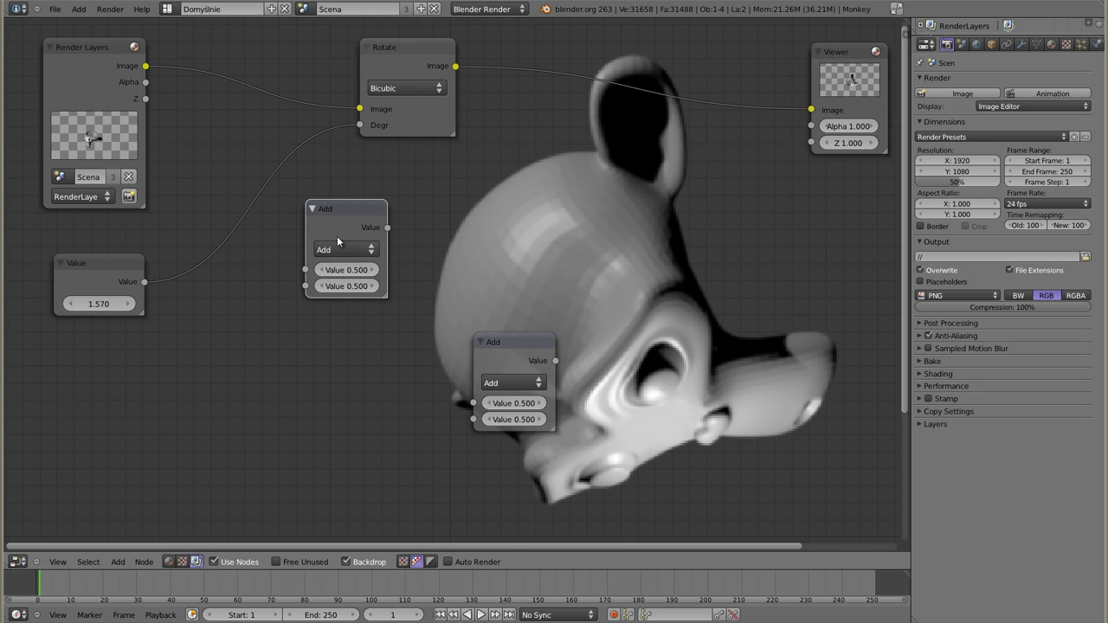
# Step: Make the first Math node Multiply by 3.142 (π), then widen and arrange both nodes
pyautogui.click(342, 249)
pyautogui.click(344, 301)
pyautogui.click(347, 289)
pyautogui.write('26')
pyautogui.press('Return')
pyautogui.moveTo(386, 296); pyautogui.dragTo(425, 296)
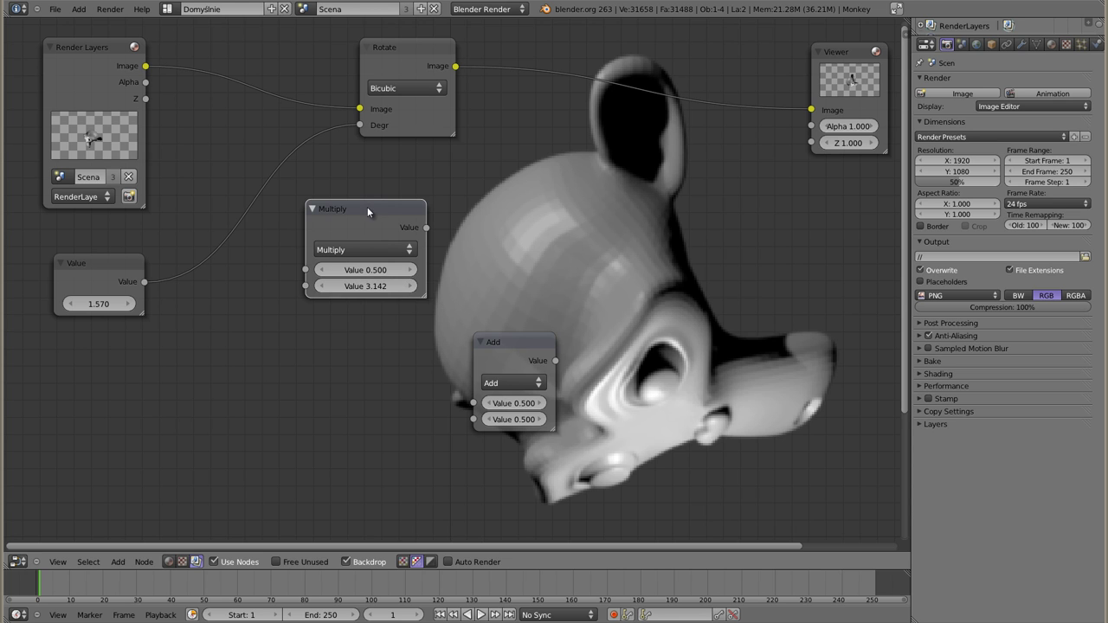
pyautogui.moveTo(367, 208); pyautogui.dragTo(346, 229)
pyautogui.moveTo(511, 343); pyautogui.dragTo(507, 229)
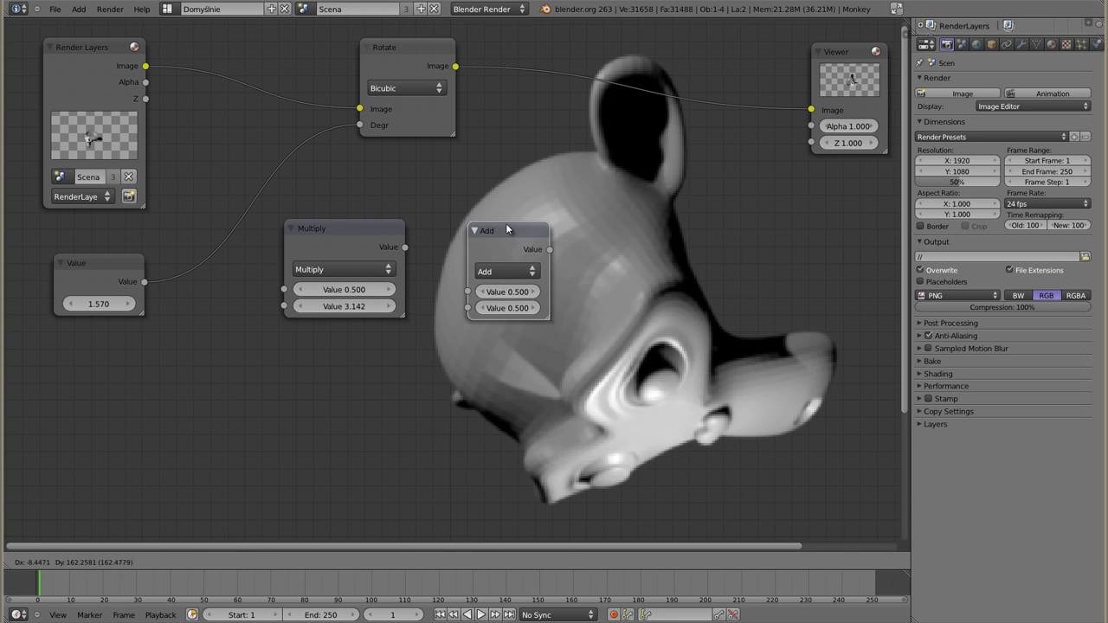
# Step: Switch the second Math node to Divide by 180 and feed Multiply's result into it
pyautogui.click(509, 270)
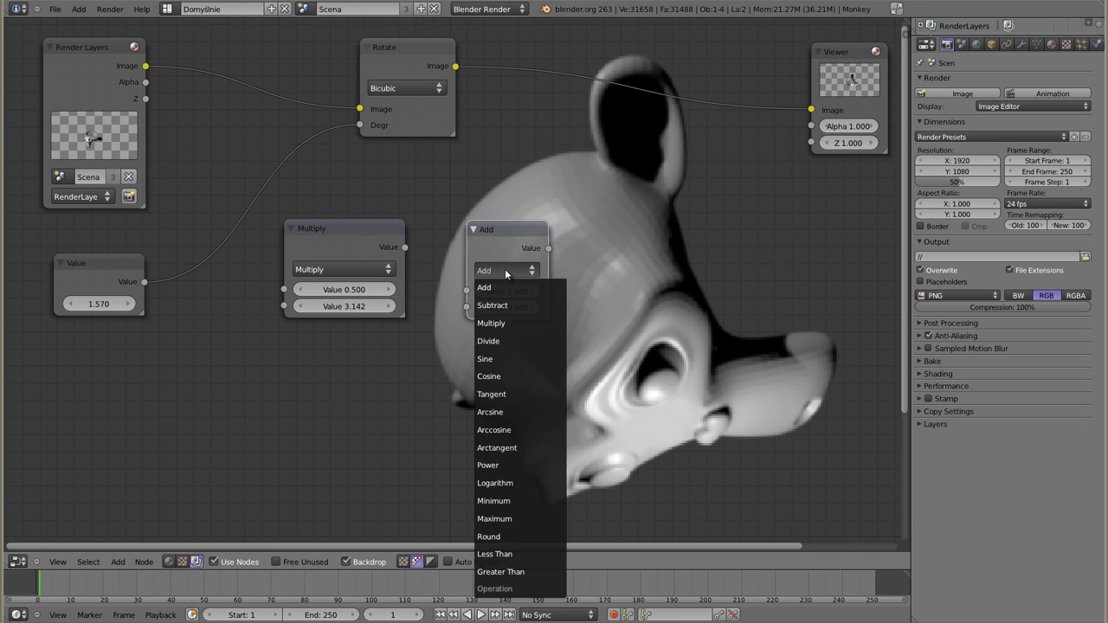
pyautogui.click(513, 340)
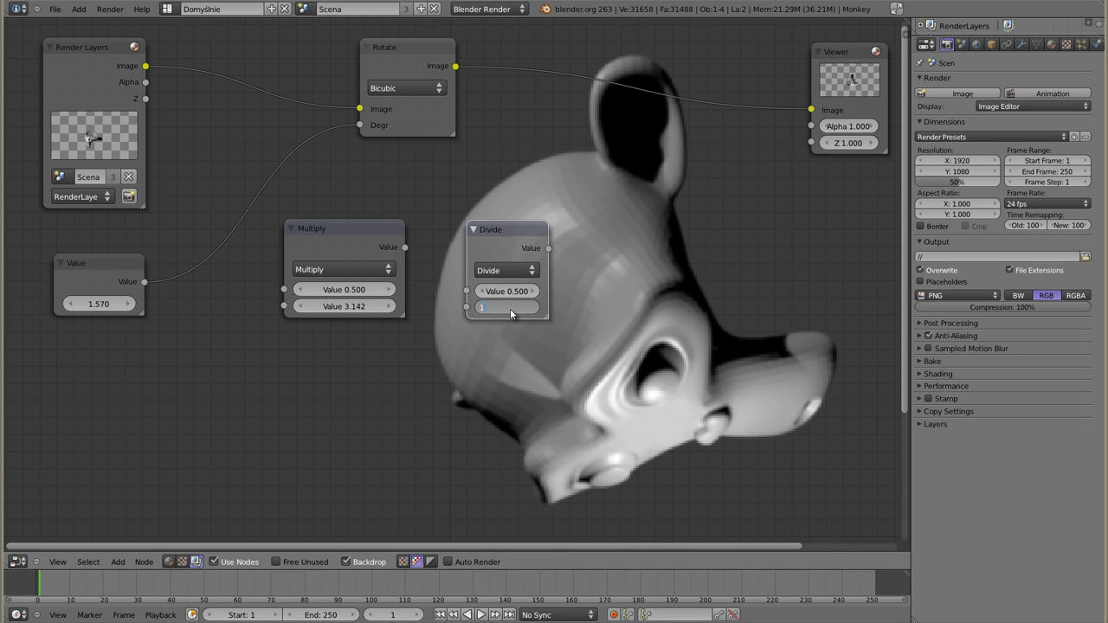
pyautogui.press('Return')
pyautogui.moveTo(405, 248); pyautogui.dragTo(460, 290)
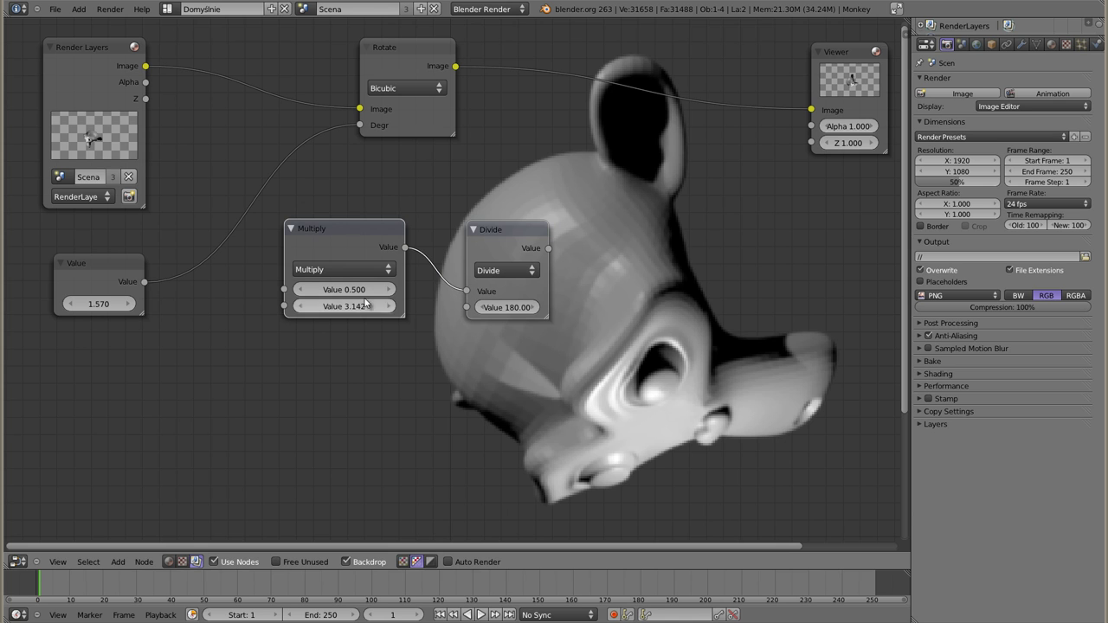
# Step: Nudge the Divide node left, set the Value node to 90, and drag its link loose
pyautogui.moveTo(503, 234); pyautogui.dragTo(470, 232)
pyautogui.click(349, 225)
pyautogui.moveTo(98, 304); pyautogui.dragTo(102, 304)
pyautogui.write('0')
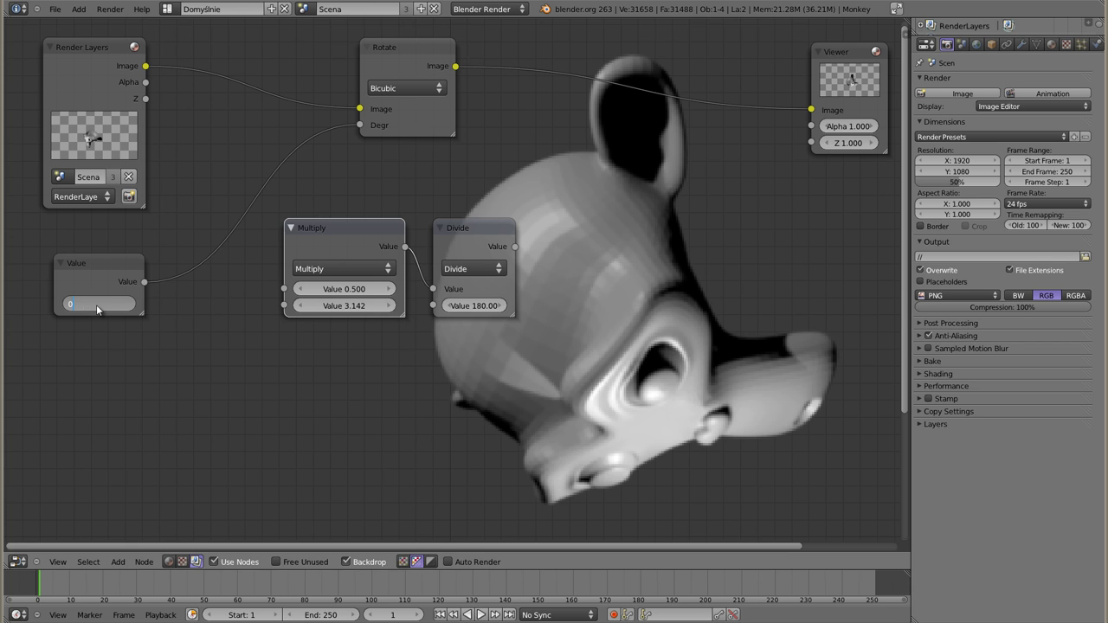
pyautogui.press('Return')
pyautogui.moveTo(143, 282); pyautogui.dragTo(176, 300)
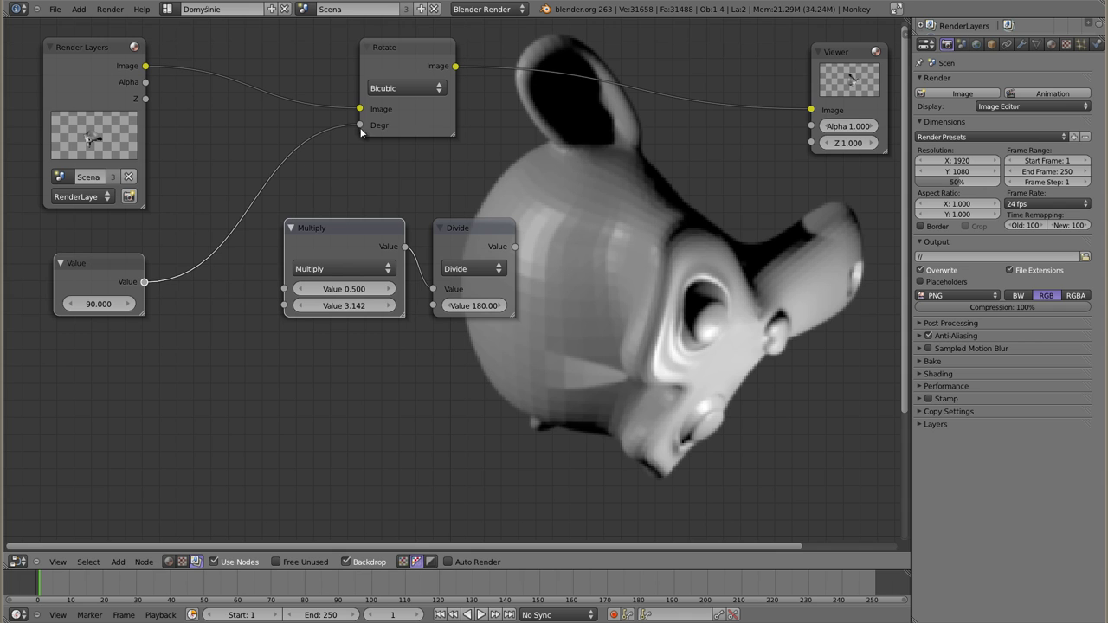
# Step: Detach Value from Rotate's Degr and connect it to Multiply's first input
pyautogui.moveTo(360, 125); pyautogui.dragTo(252, 265)
pyautogui.moveTo(143, 283); pyautogui.dragTo(284, 289)
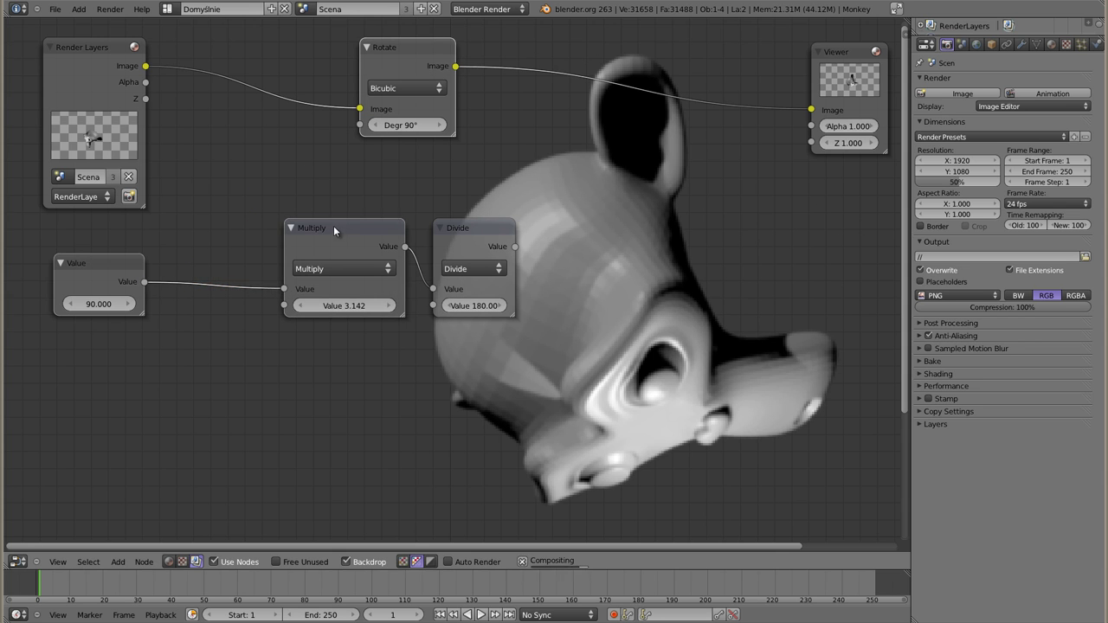
pyautogui.moveTo(333, 226); pyautogui.dragTo(251, 228)
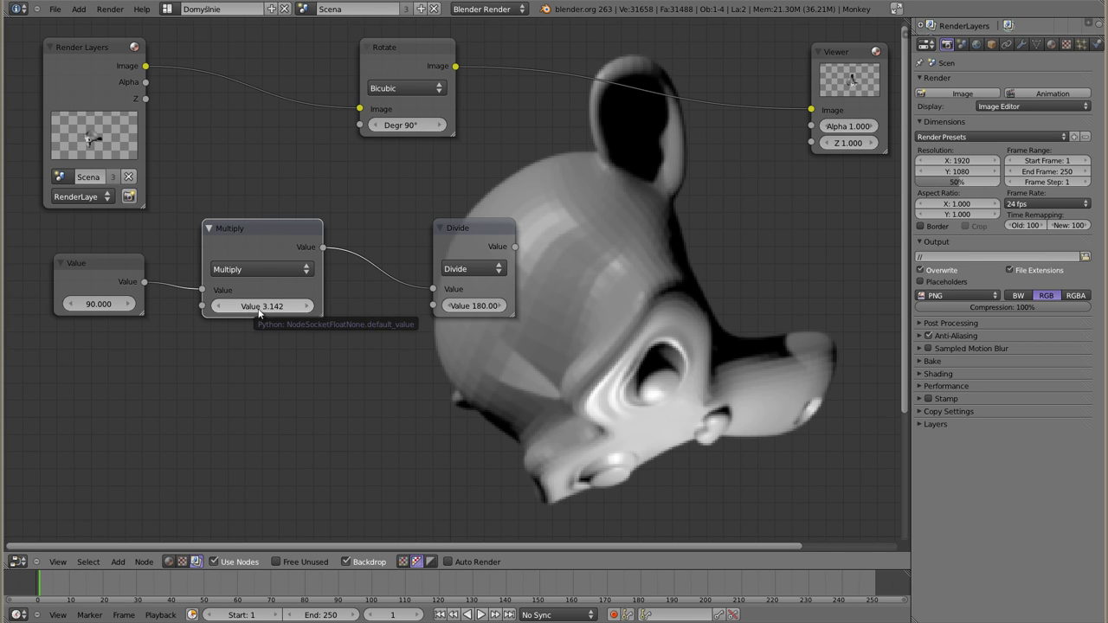
# Step: Move the Divide node beside Multiply and link its result to Rotate's Degr input
pyautogui.moveTo(468, 229); pyautogui.dragTo(375, 230)
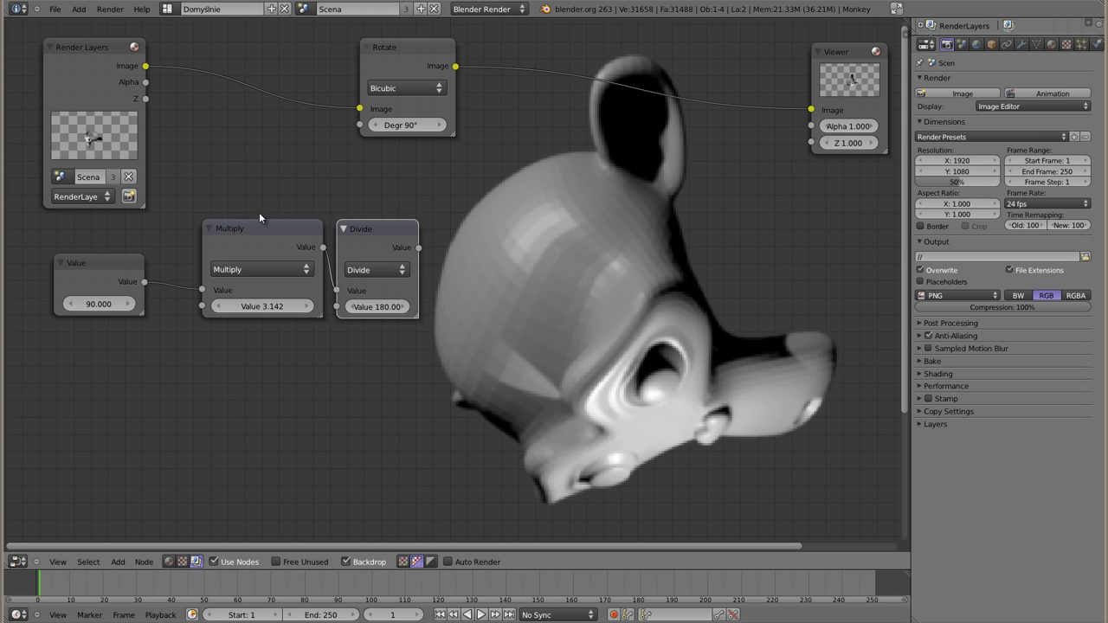
pyautogui.click(90, 261)
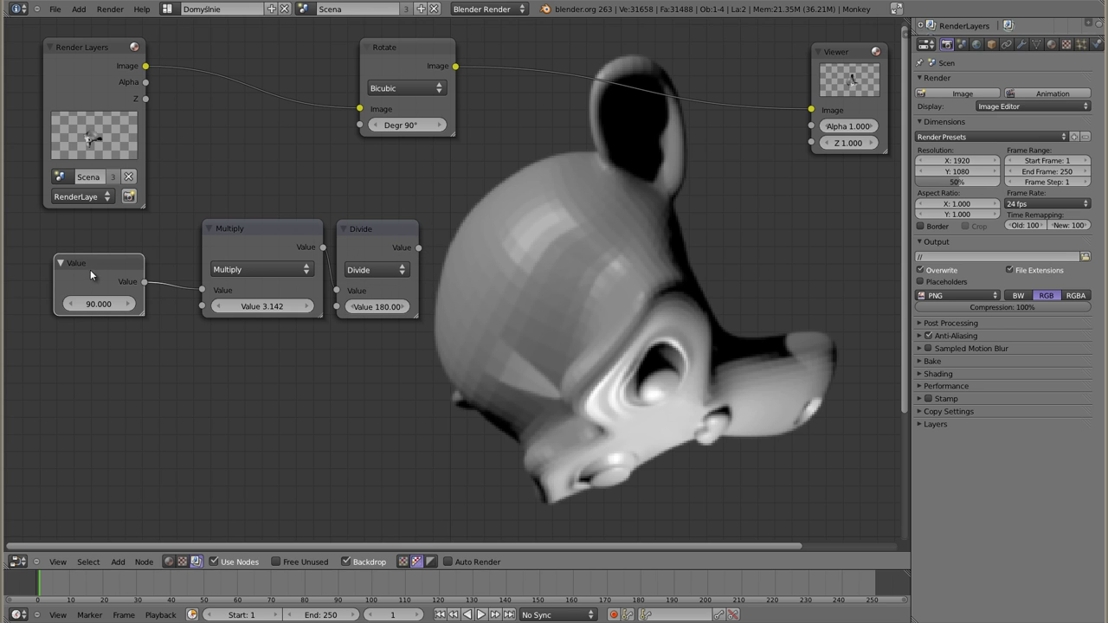
pyautogui.moveTo(418, 248)
pyautogui.mouseDown()
pyautogui.moveTo(344, 136)
pyautogui.moveTo(359, 126)
pyautogui.mouseUp()
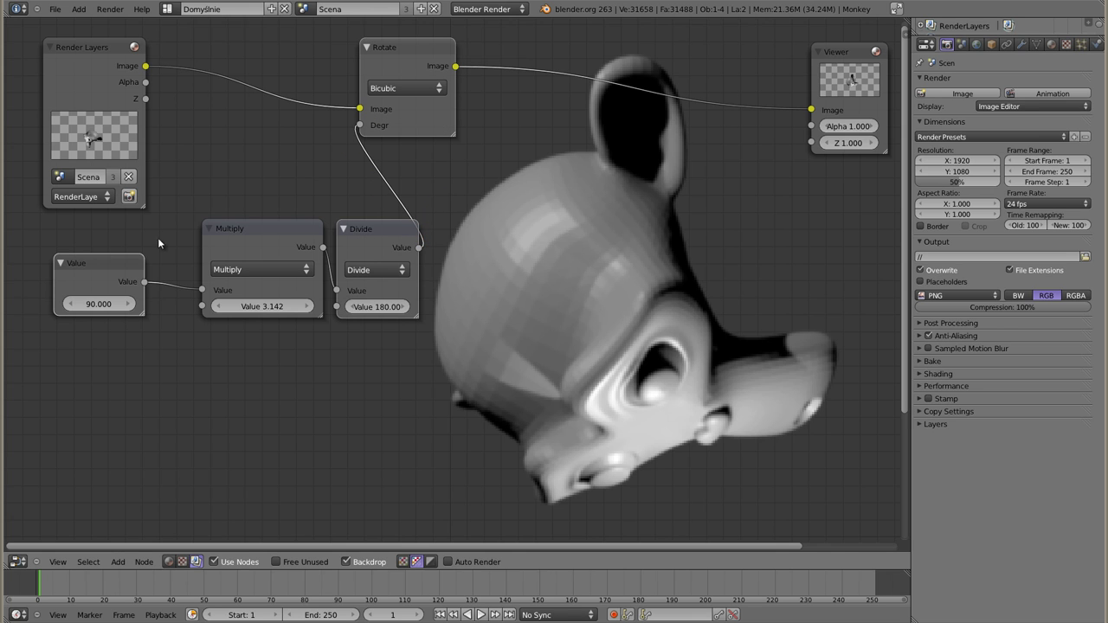
# Step: Try Value node numbers 45 and -90, finally settling on 1
pyautogui.click(114, 306)
pyautogui.write('45')
pyautogui.press('Return')
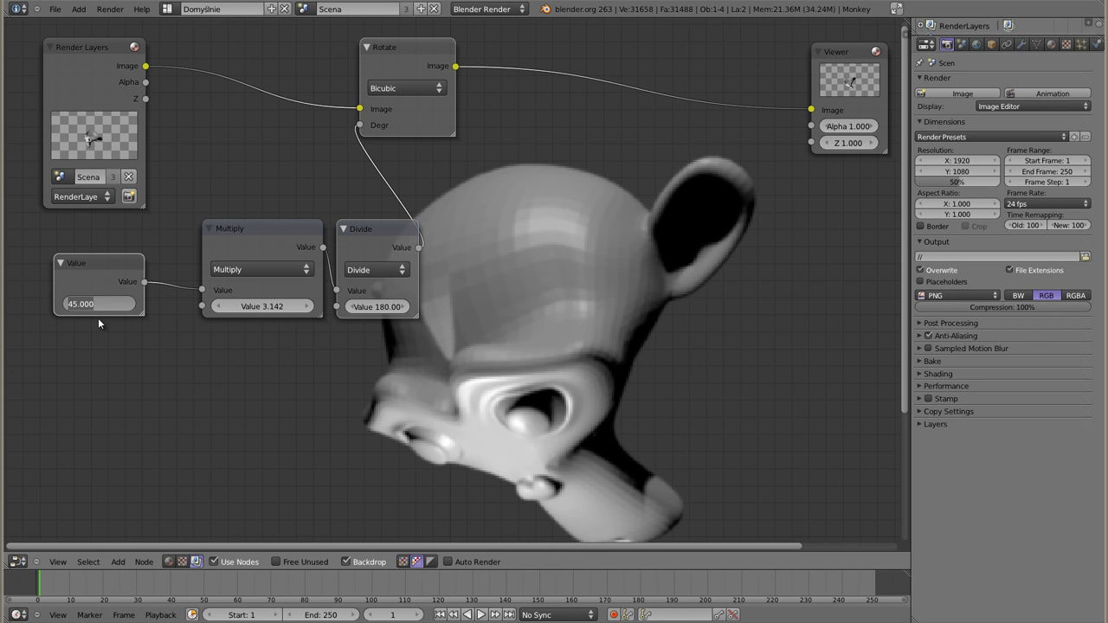
pyautogui.press('Escape')
pyautogui.click(99, 307)
pyautogui.write('-90')
pyautogui.press('Return')
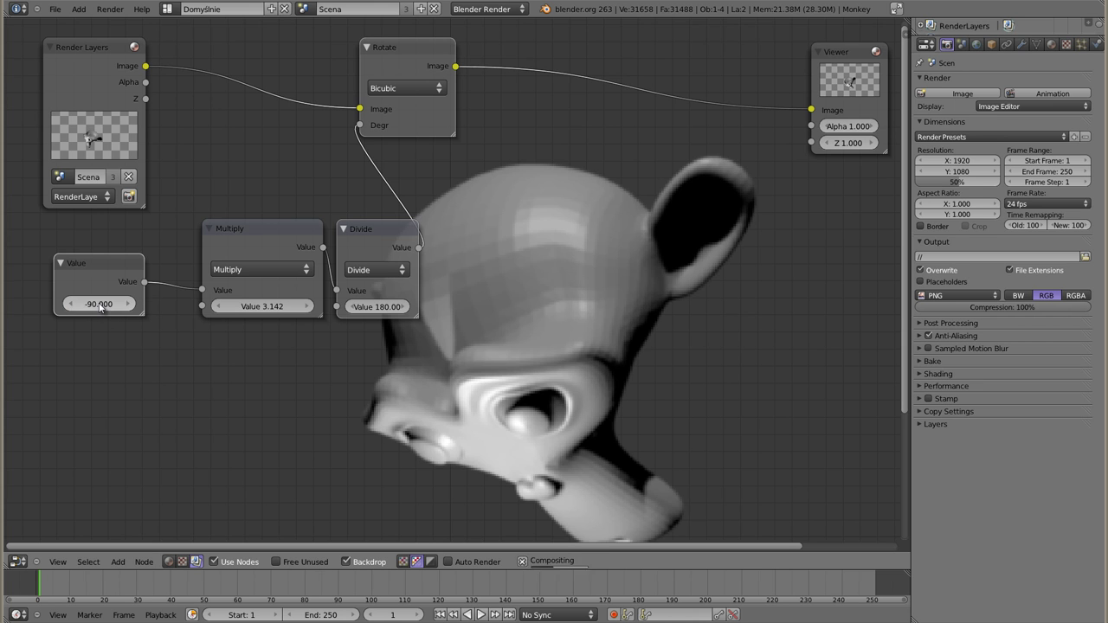
pyautogui.click(99, 304)
pyautogui.write('1')
pyautogui.press('Return')
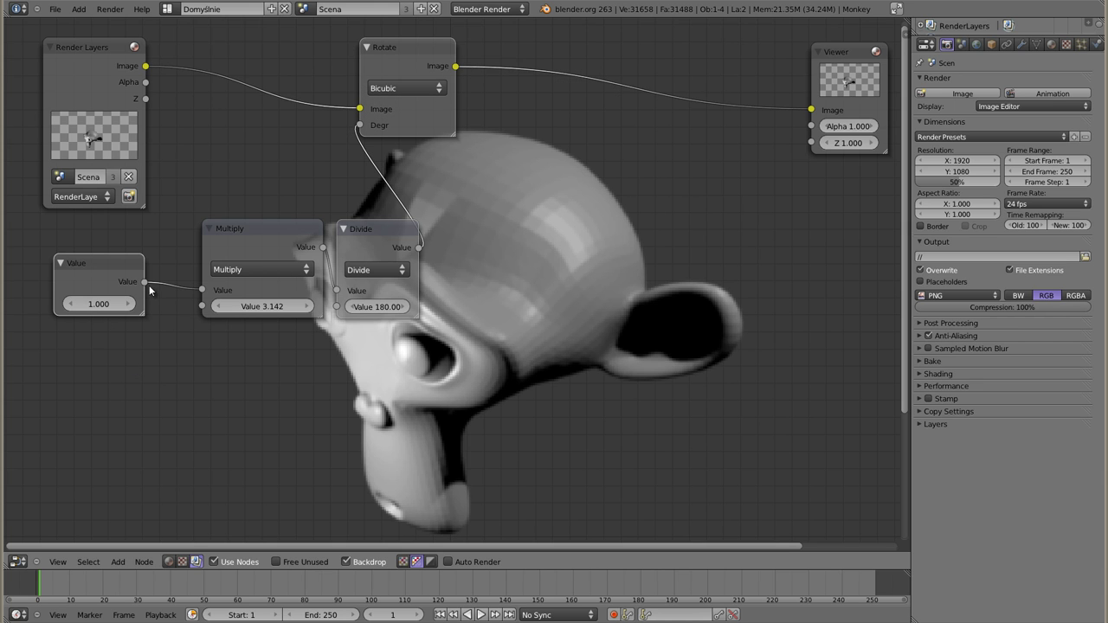
# Step: Test a direct Value-to-Degr link, then restore Divide's result as the Degr input
pyautogui.moveTo(145, 282); pyautogui.dragTo(359, 126)
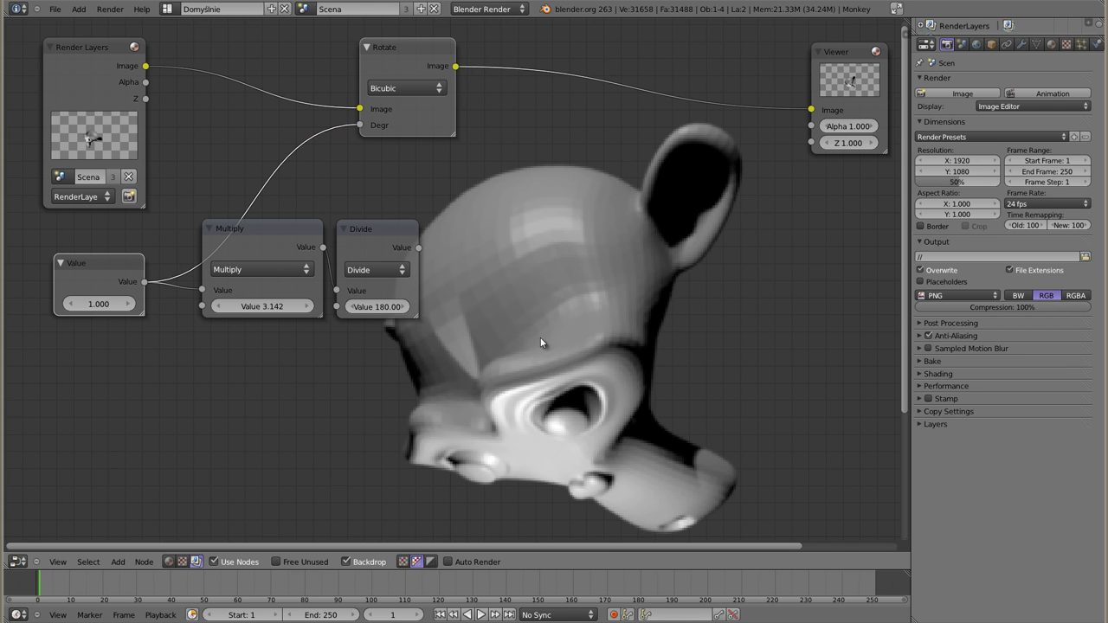
pyautogui.moveTo(359, 125); pyautogui.dragTo(265, 242)
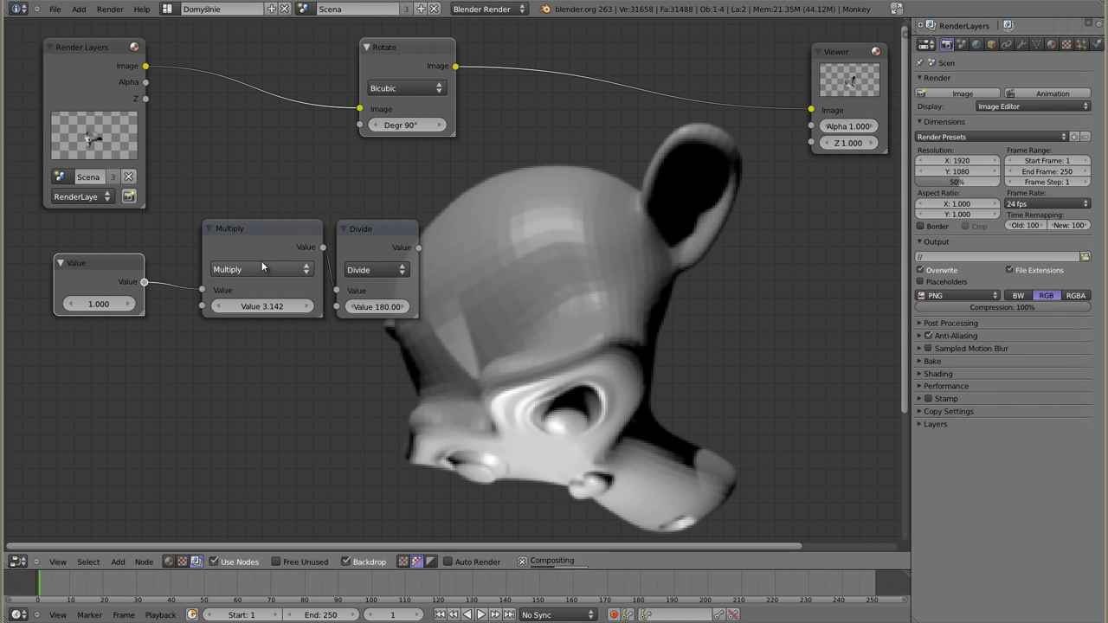
pyautogui.moveTo(418, 248); pyautogui.dragTo(359, 125)
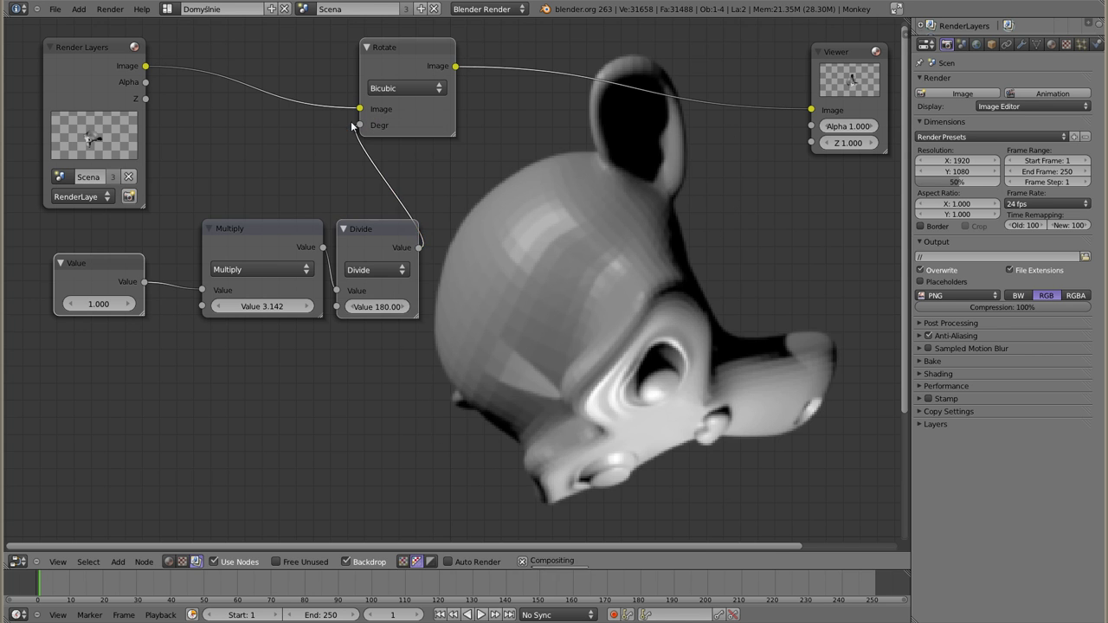
pyautogui.scroll(-1, 511, 242)
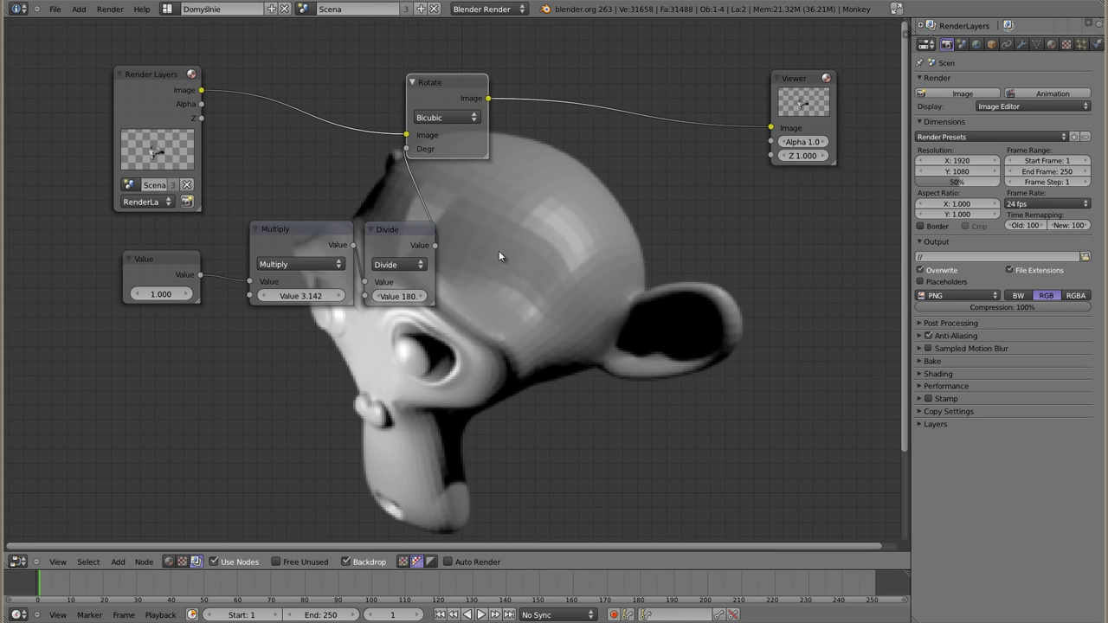
pyautogui.scroll(1, 517, 259)
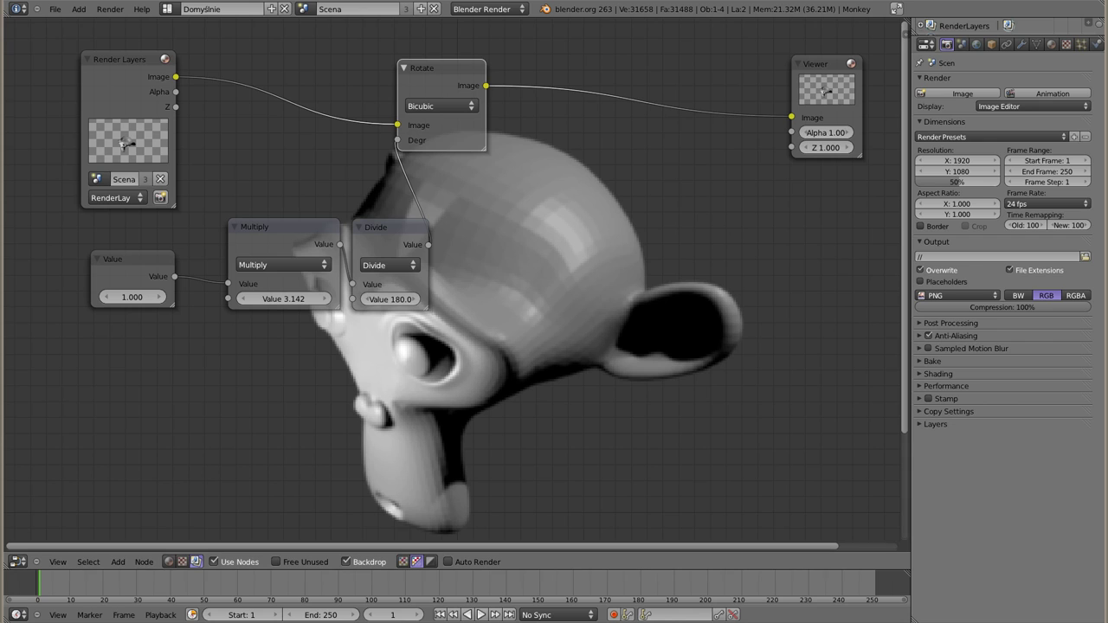